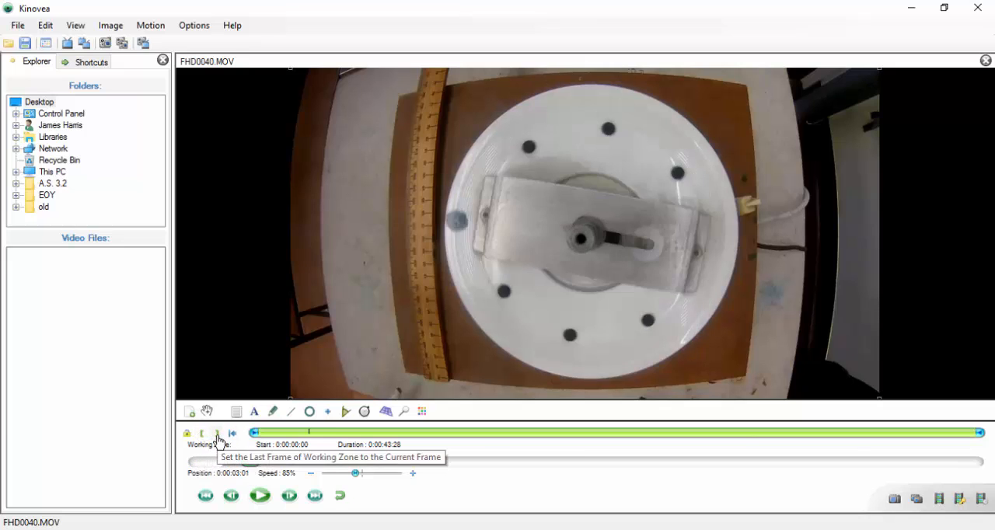
Return the video to its first frame and place a stopwatch on the pale surface beside the ruler's upper end.
click(205, 496)
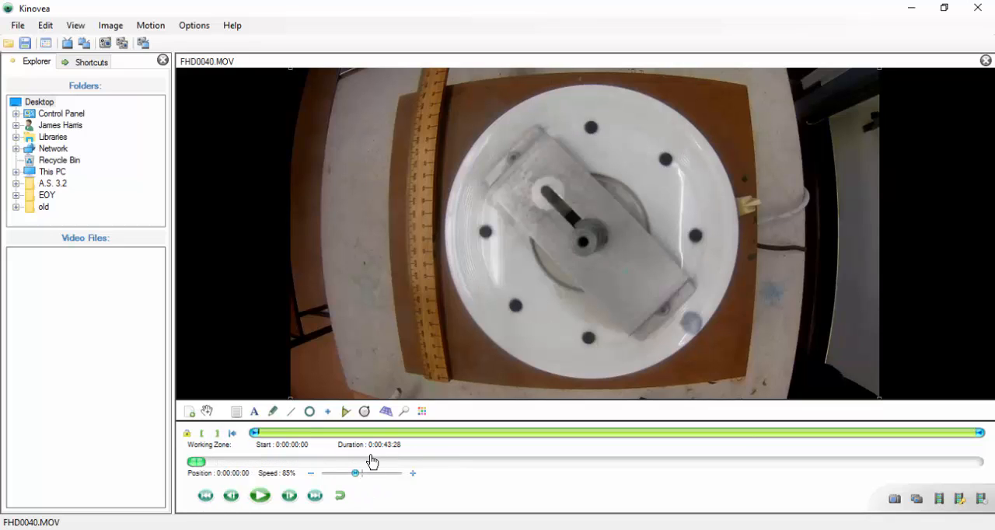
click(365, 412)
click(342, 112)
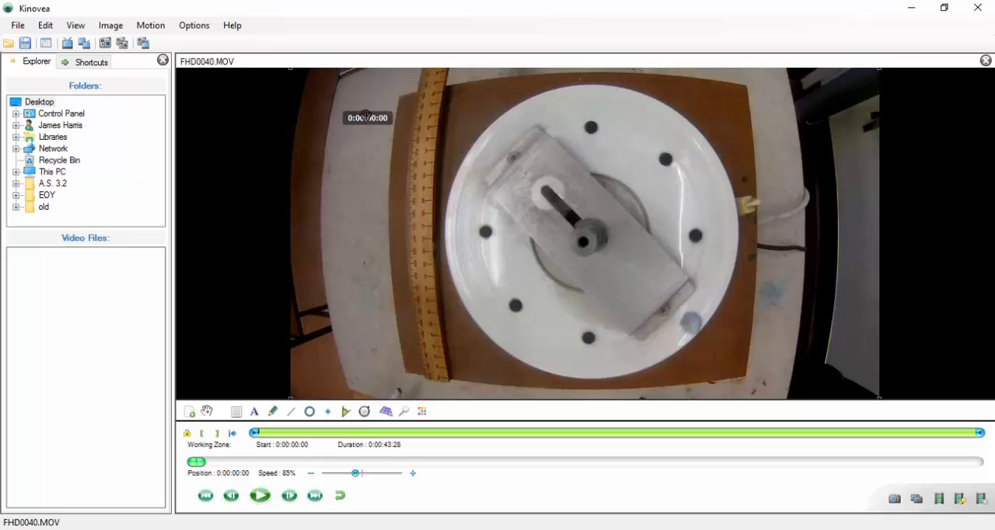
Configure the stopwatch with font size 28 and the label "Stopwatch".
right_click(363, 116)
click(387, 125)
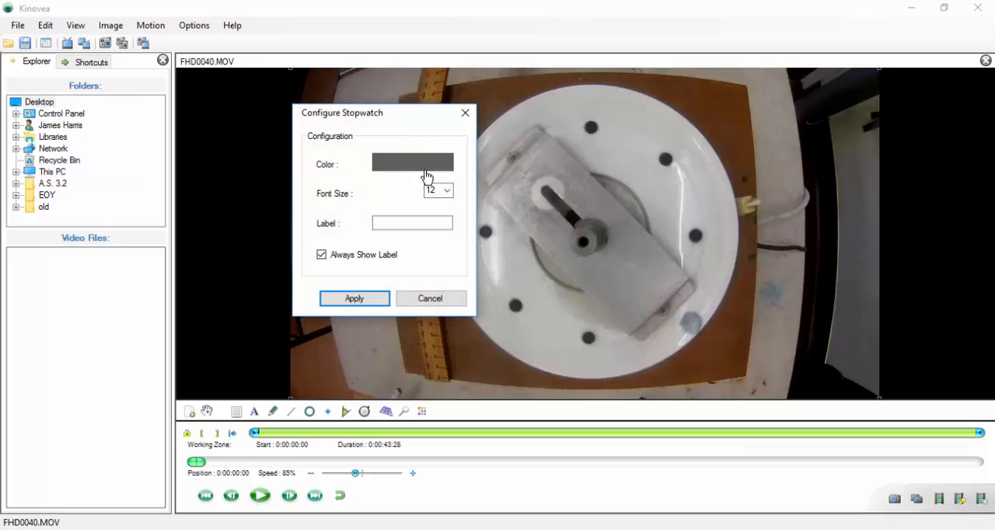
click(445, 191)
click(431, 300)
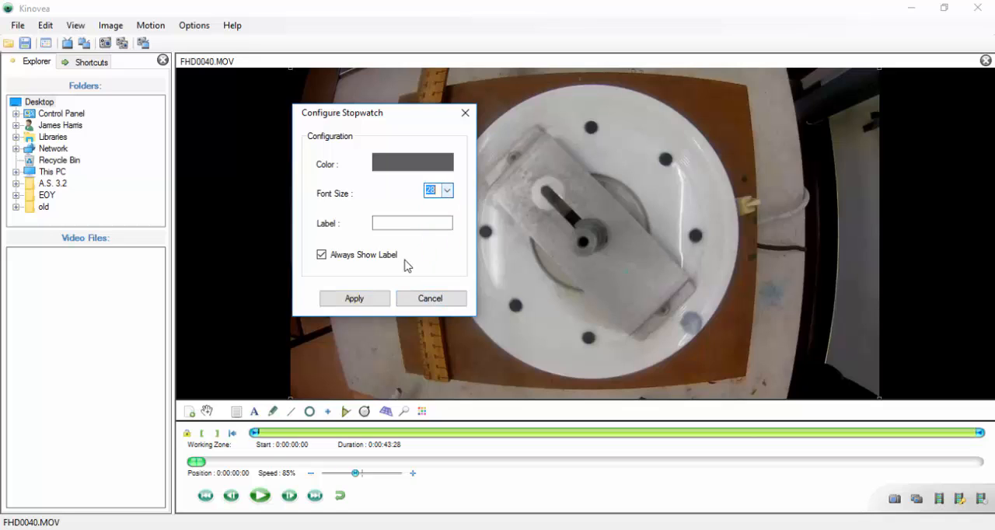
click(408, 223)
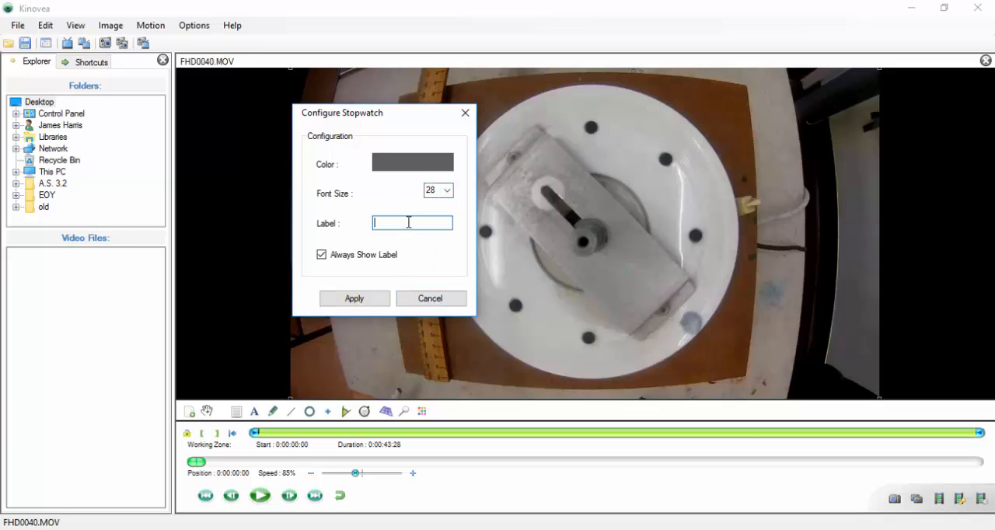
text(Stopwatch)
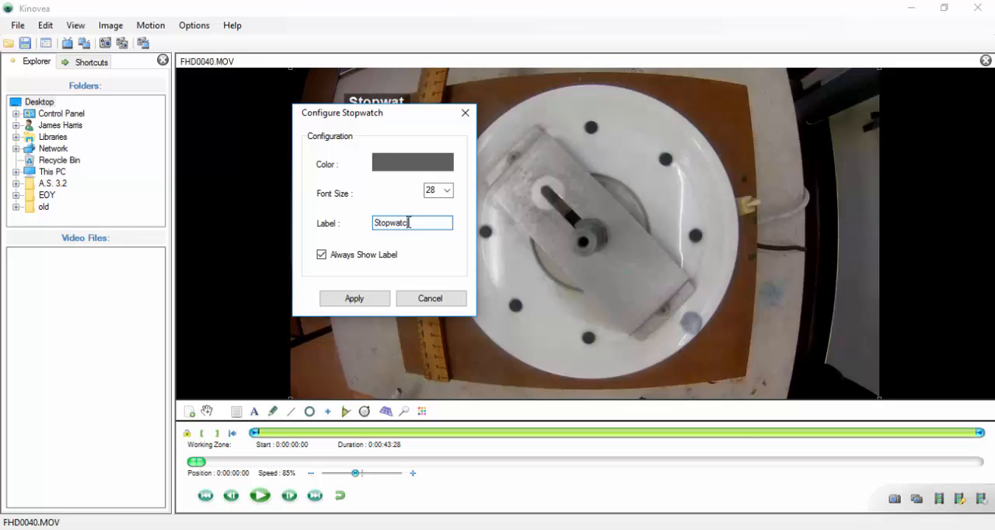
click(346, 301)
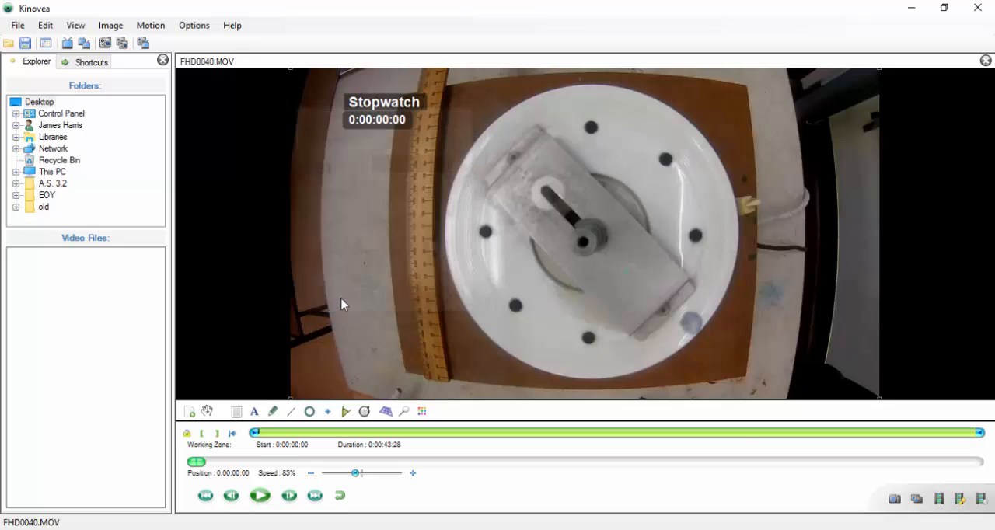
Start the stopwatch at the video's first frame.
right_click(393, 107)
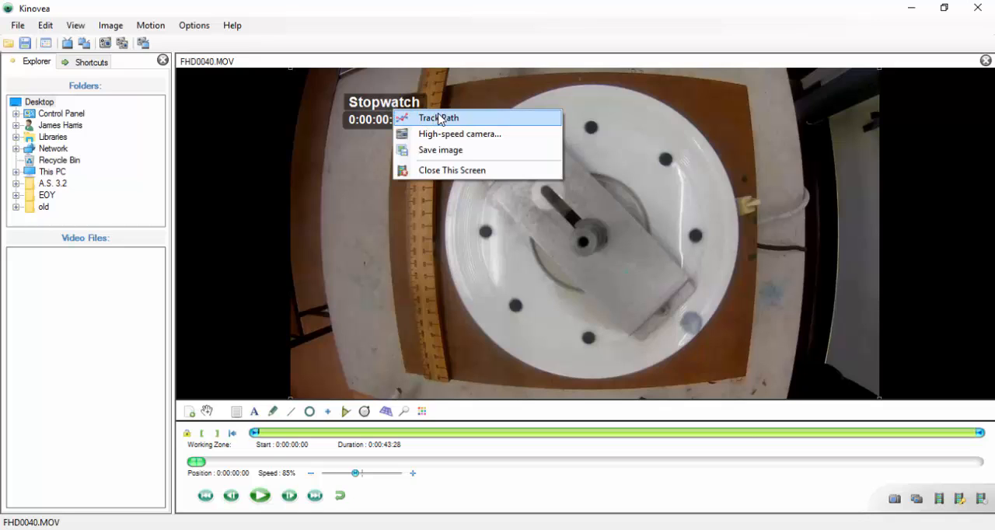
click(365, 102)
right_click(365, 103)
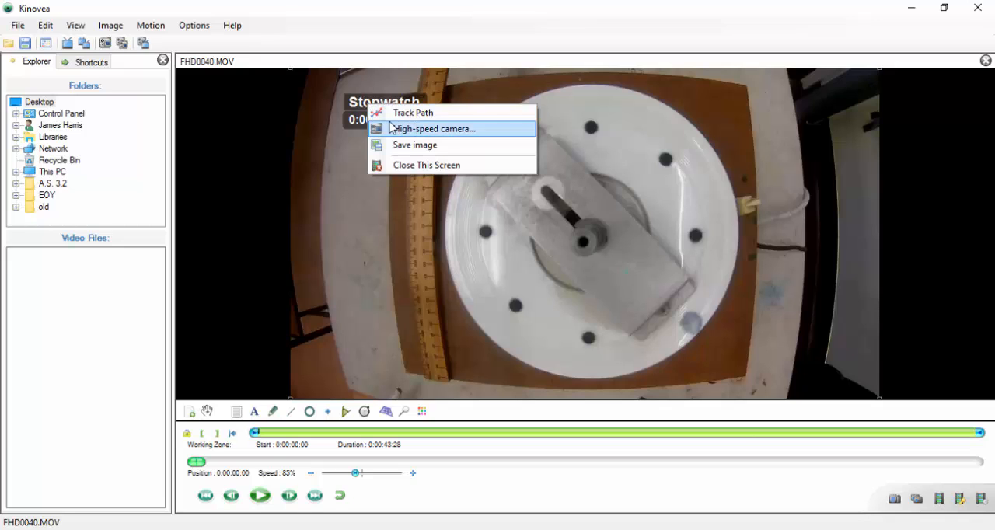
right_click(360, 113)
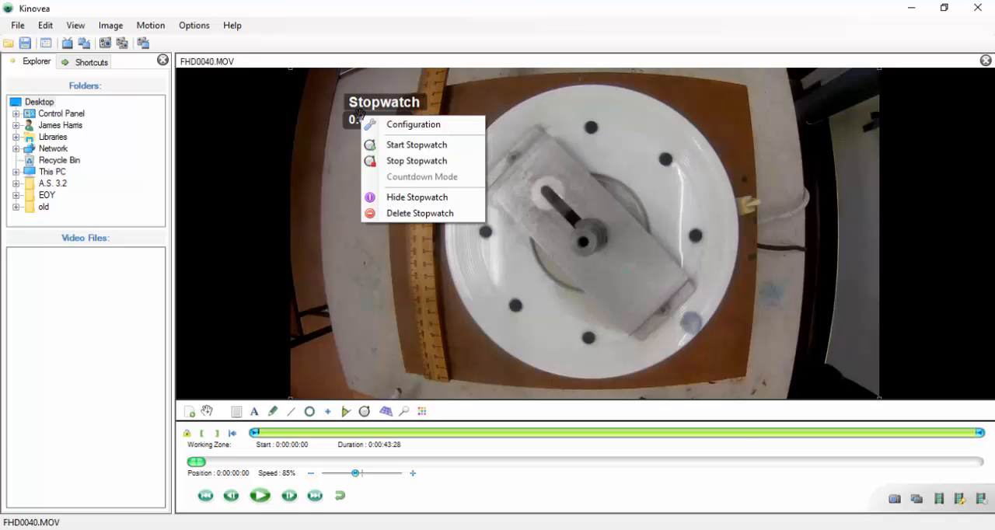
click(412, 145)
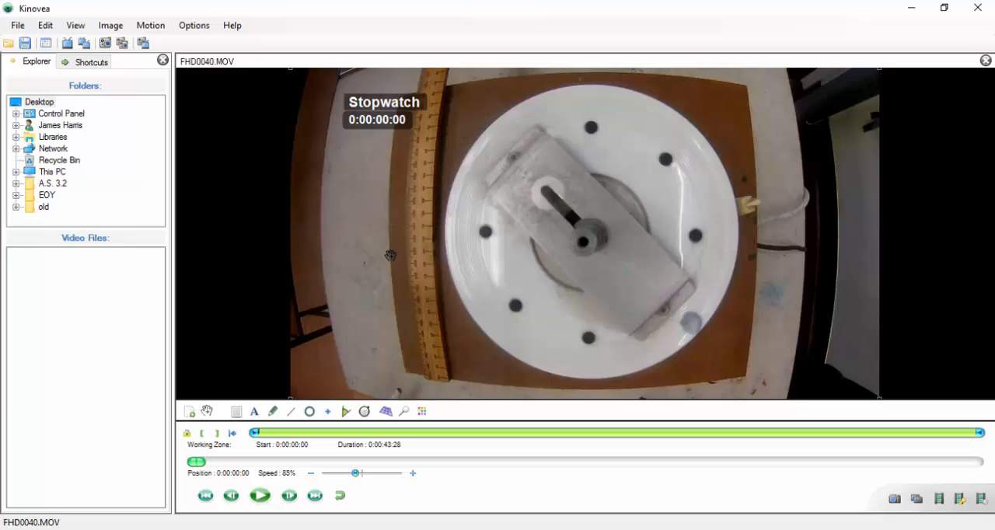
Draw a straight line along the ruler's inner edge, from its lower end up about a third of its visible length.
click(291, 413)
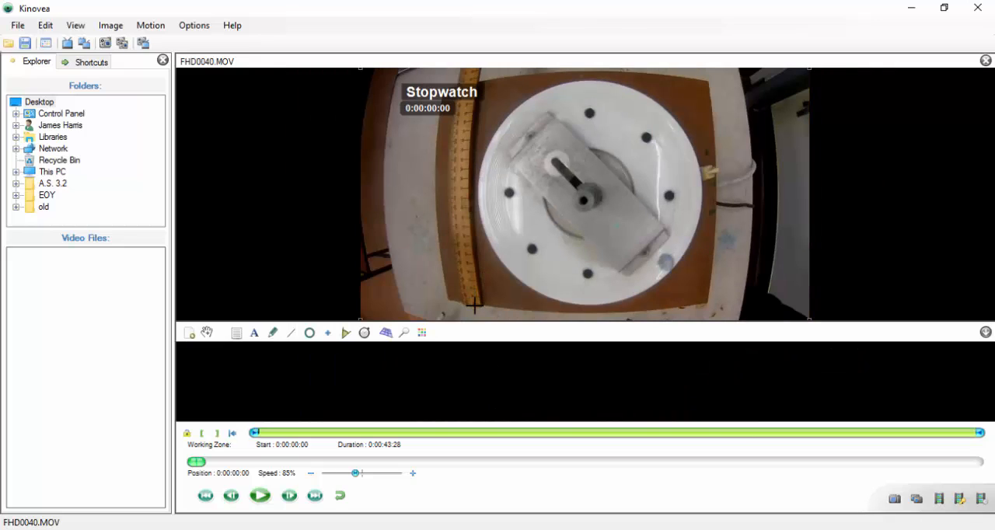
drag(473, 305, 465, 221)
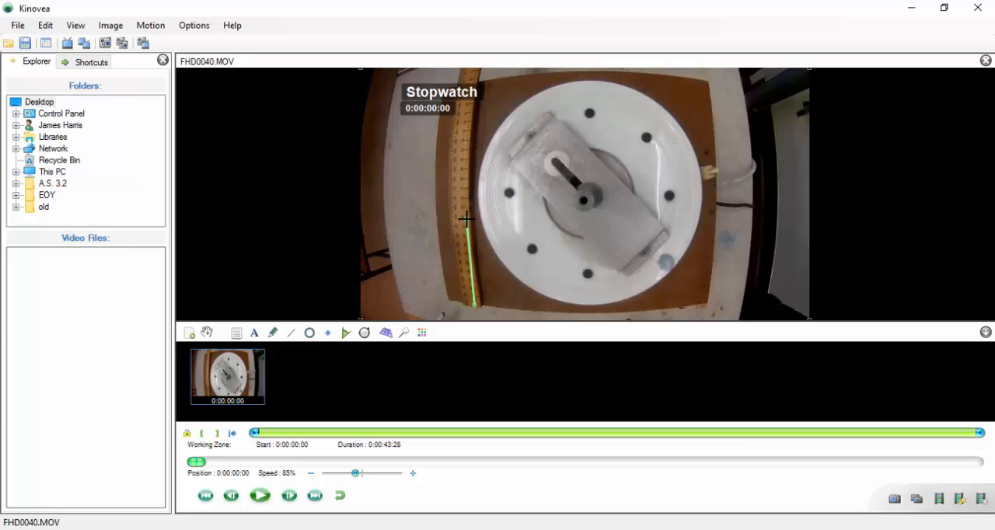
scroll(466, 219, up, 5)
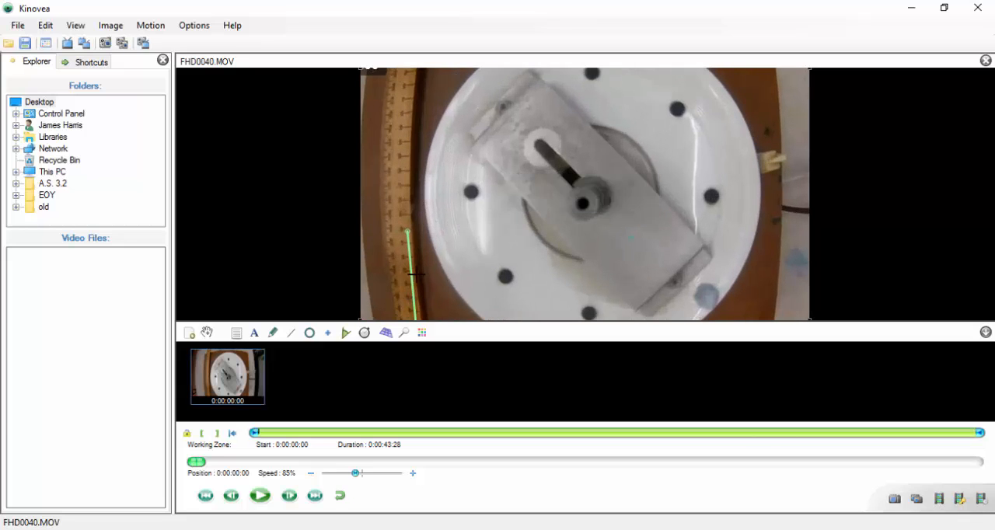
scroll(411, 271, down, 2)
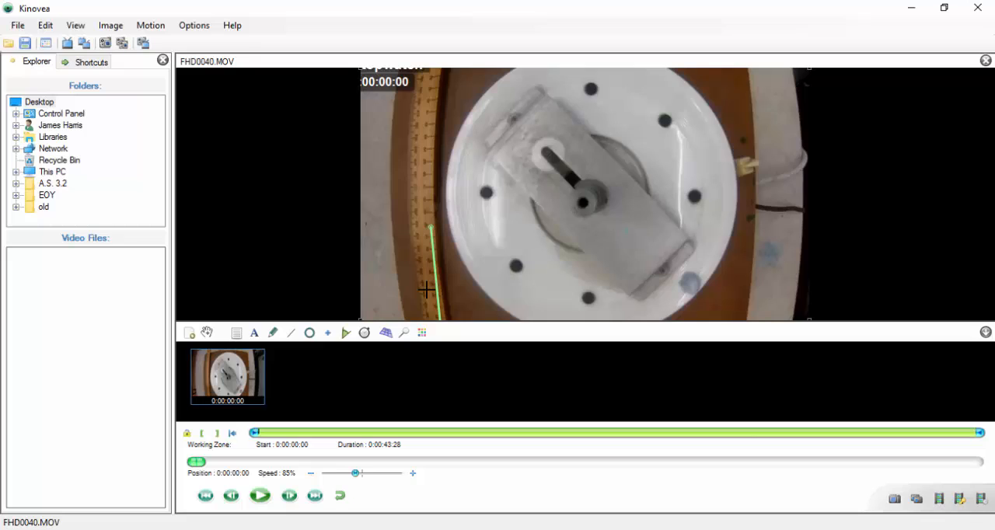
scroll(426, 289, up, 1)
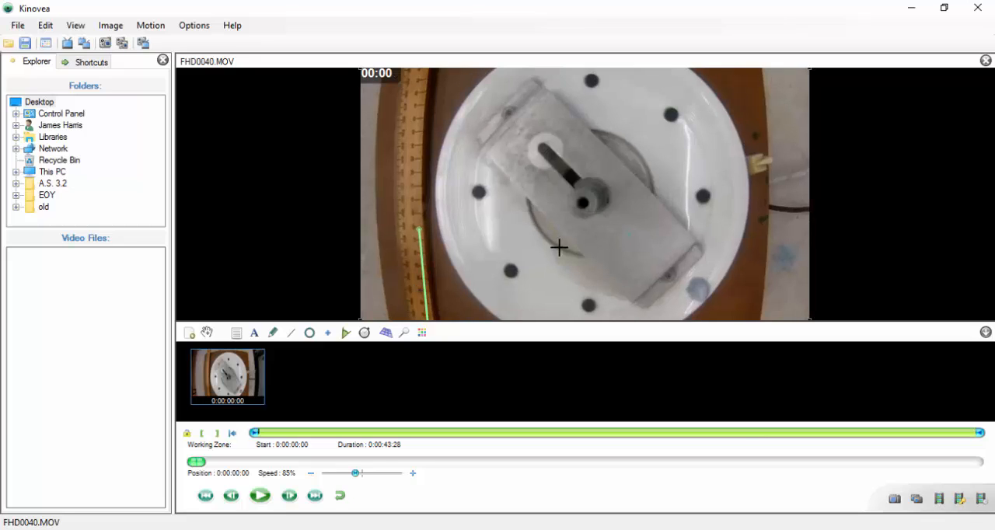
Calibrate the line on the ruler to a real size of 0.10 meters.
right_click(419, 245)
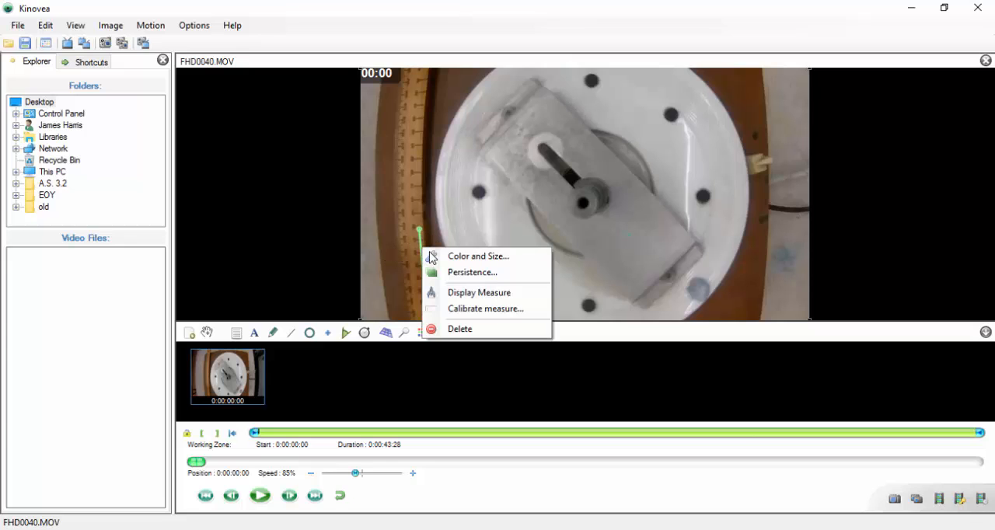
click(486, 309)
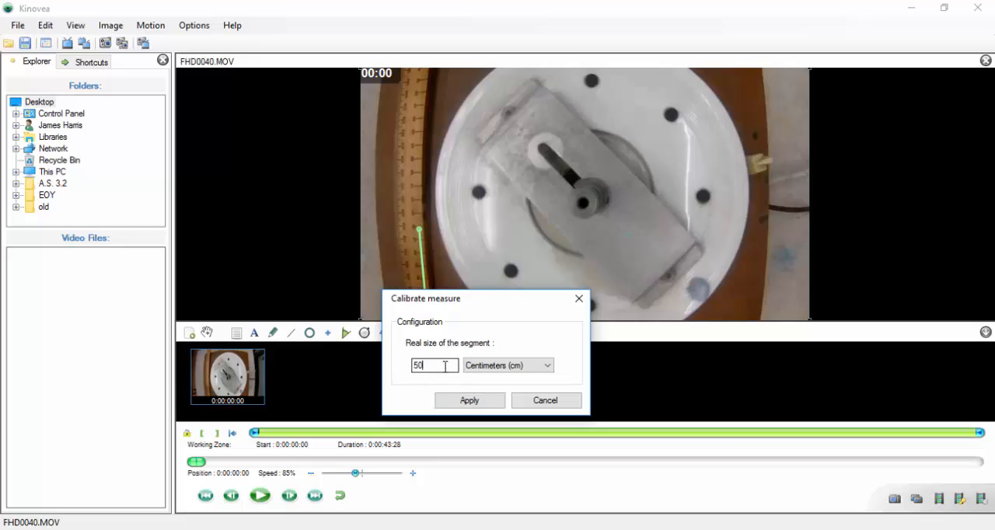
click(510, 364)
click(484, 388)
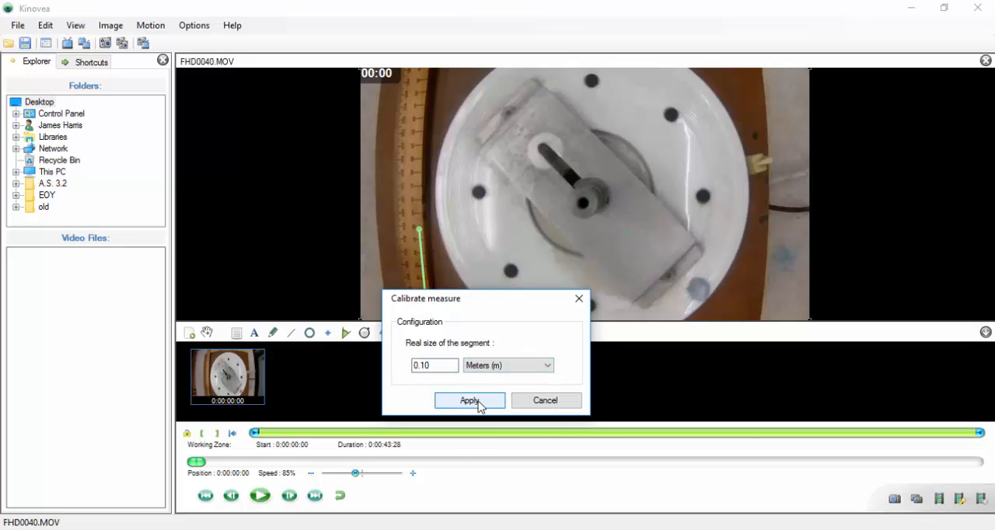
click(474, 401)
scroll(448, 198, up, 3)
scroll(449, 198, down, 3)
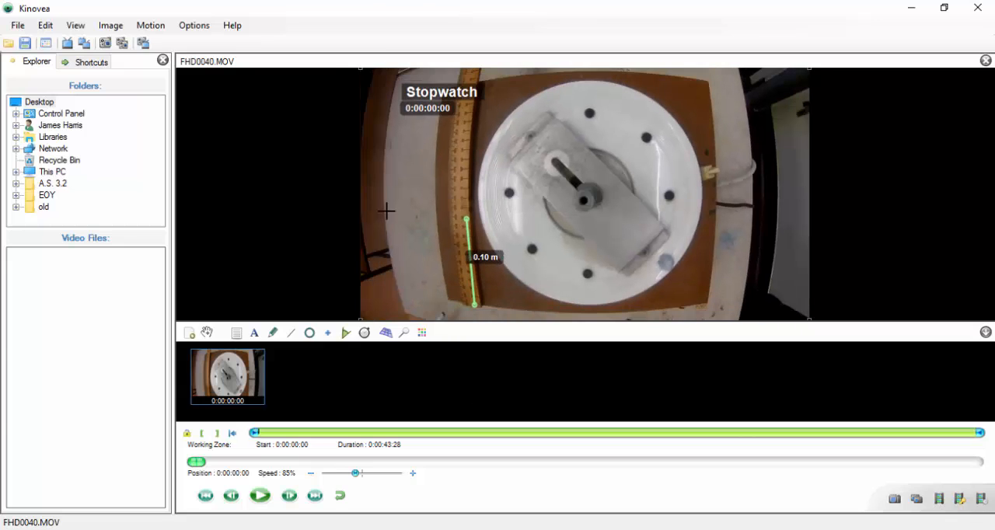
Set the coordinate system origin at the central spindle of the turntable.
click(166, 27)
click(116, 27)
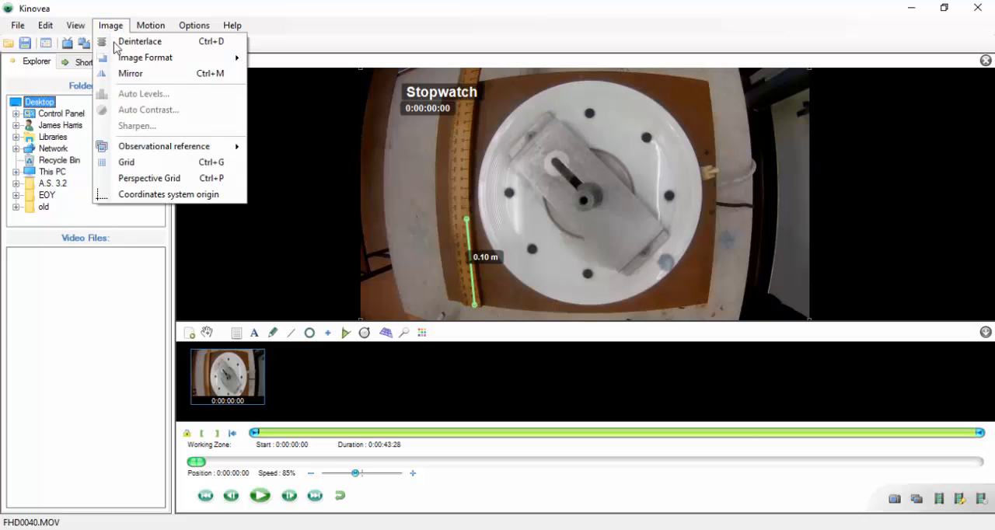
click(196, 201)
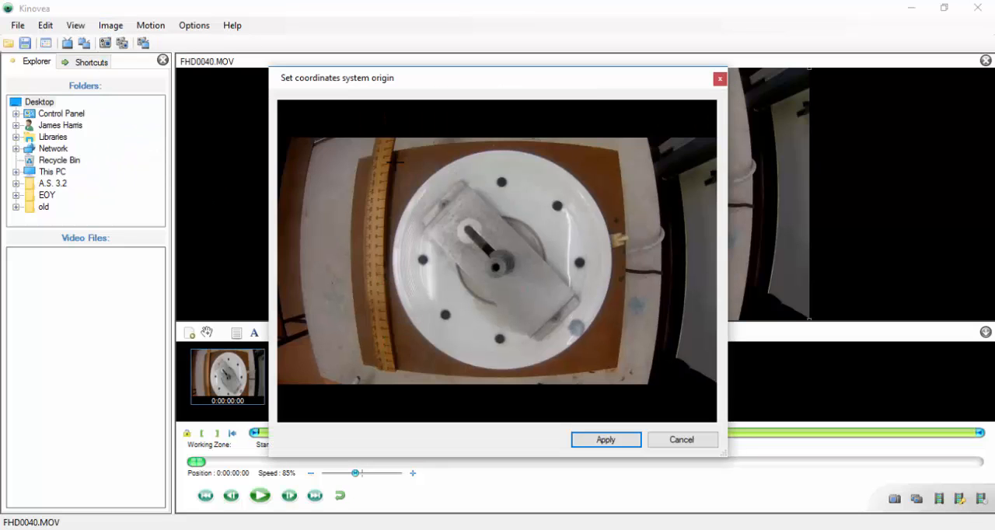
click(494, 267)
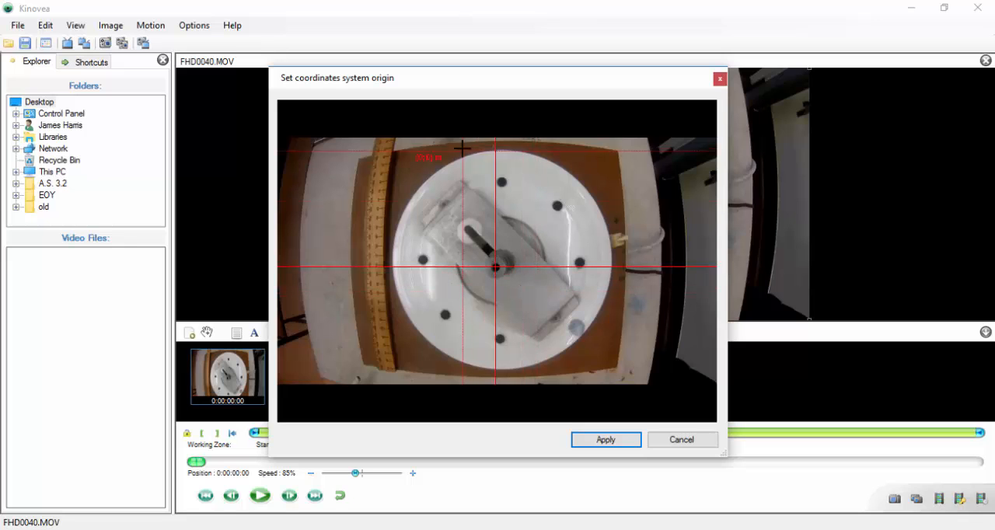
click(606, 440)
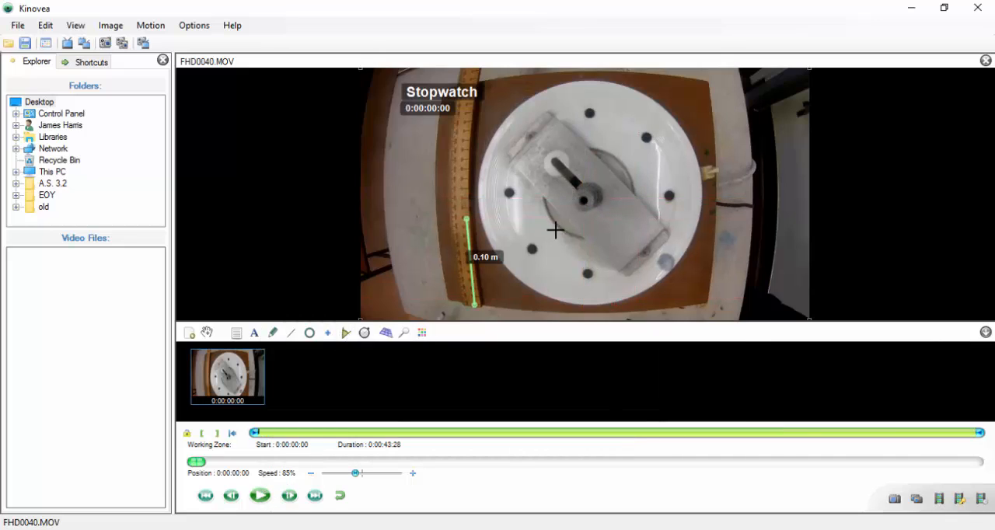
Add a path tracker on the black dot nearest the lower edge of the white disc and centre it on the dot.
double_click(588, 272)
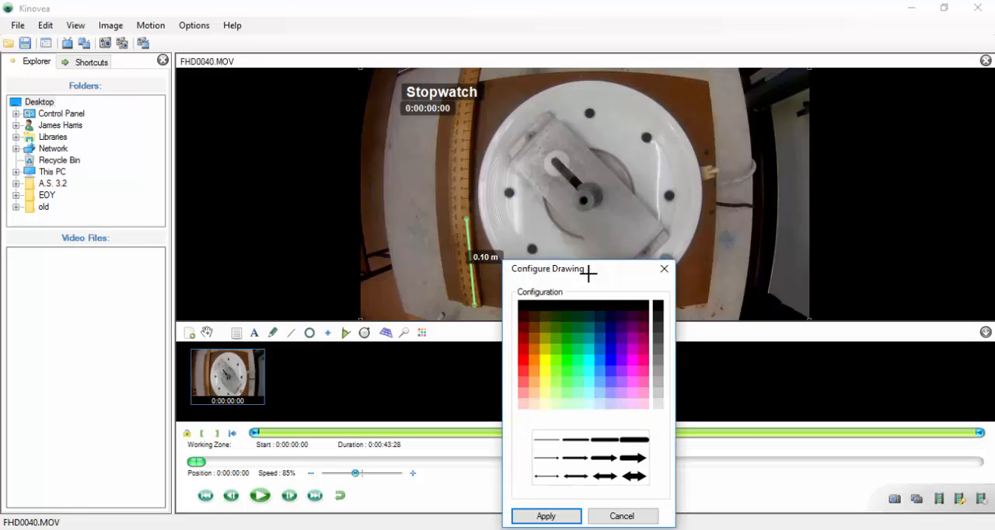
click(635, 516)
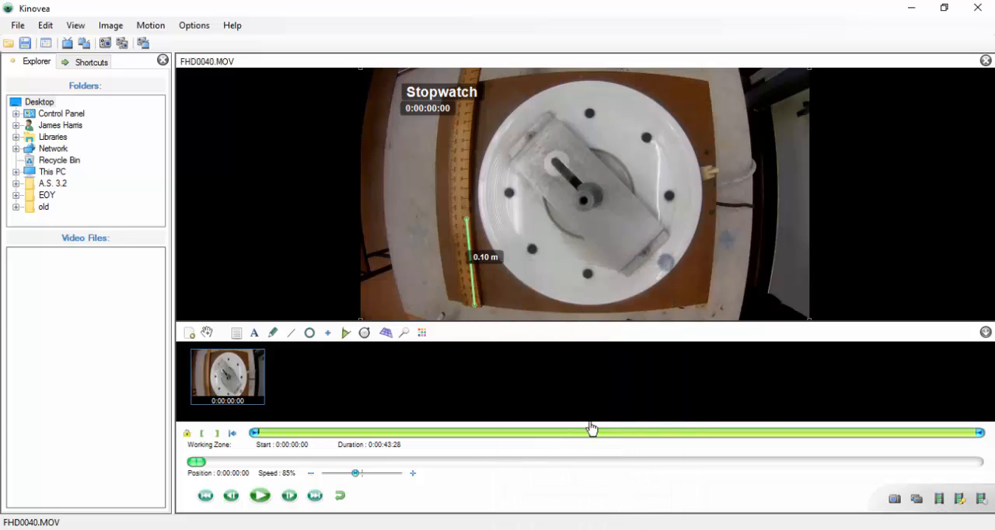
right_click(587, 273)
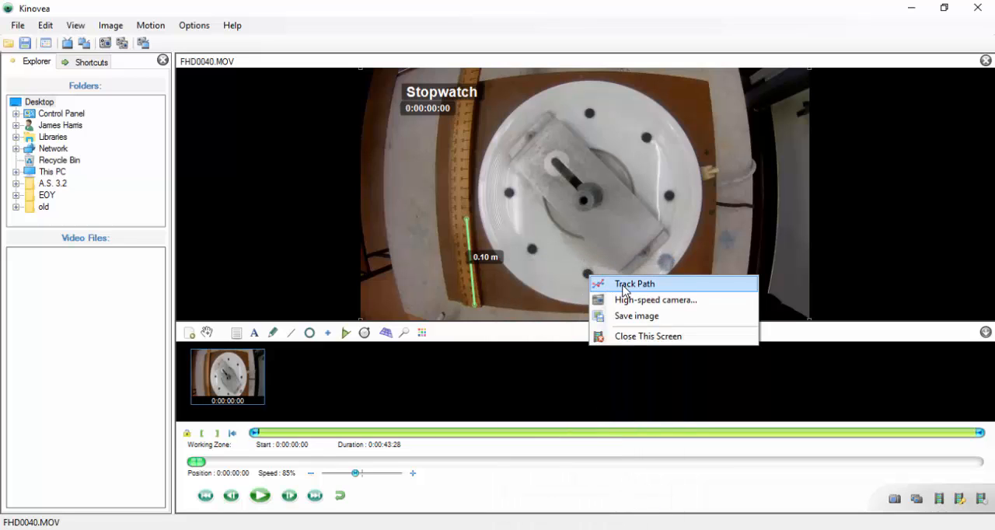
click(597, 283)
drag(586, 277, 584, 276)
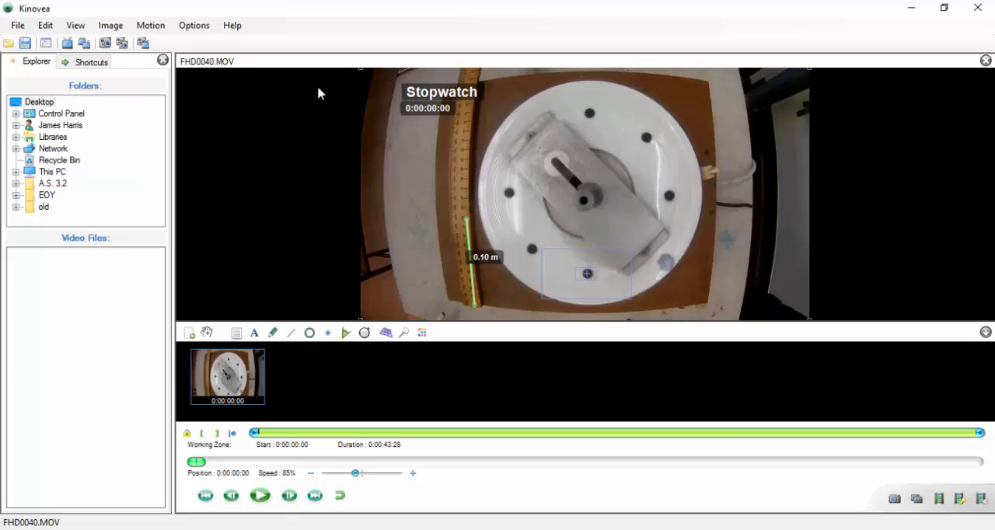
Check the program's version in its About information.
click(234, 27)
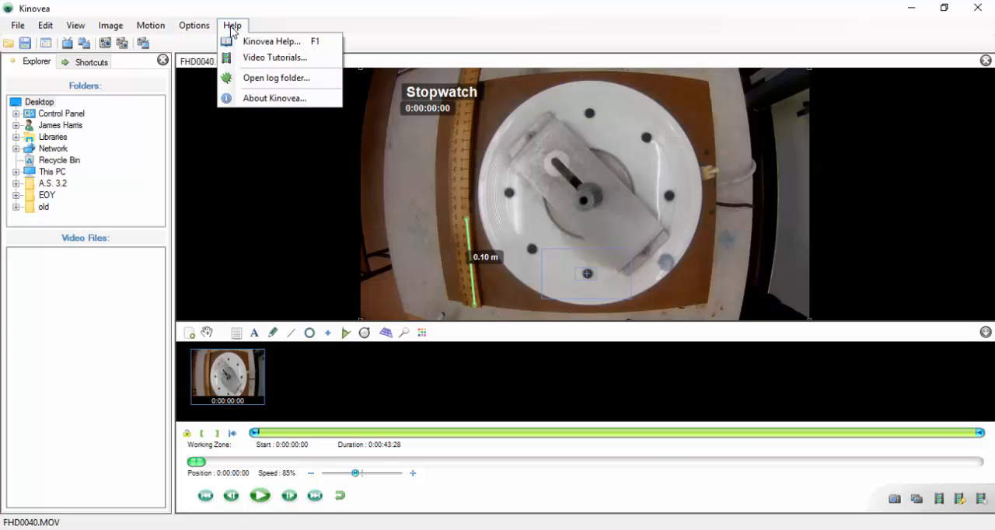
click(264, 98)
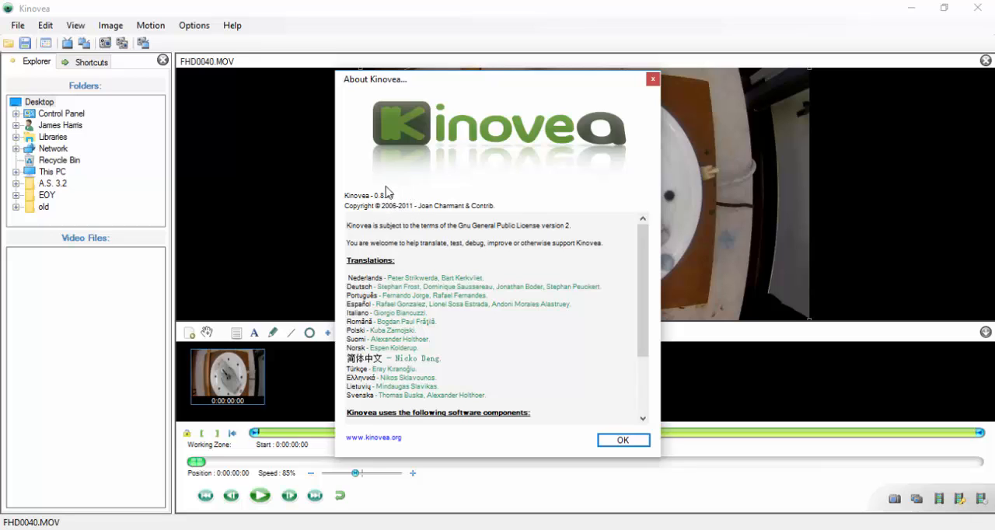
click(623, 439)
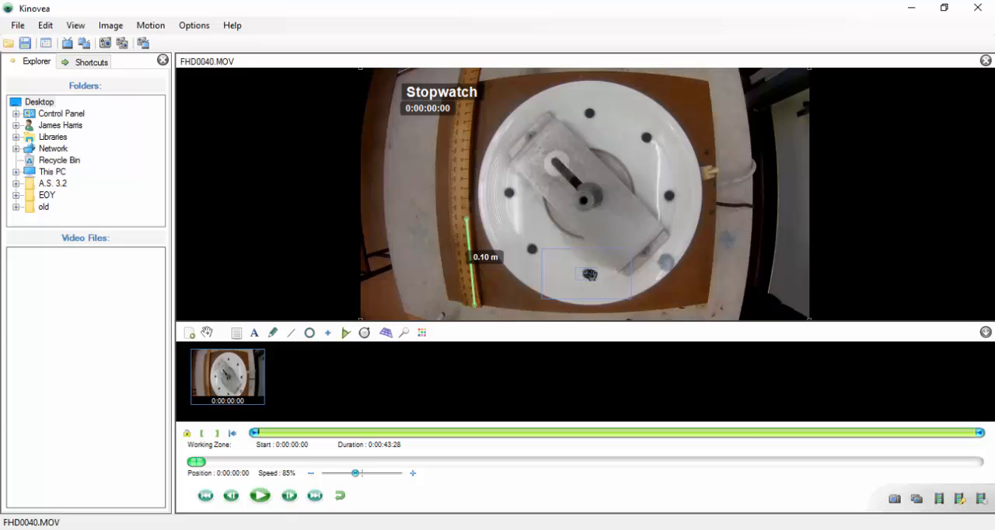
Examine the measurement choices in the tracked path's configuration and close it without changes.
right_click(589, 274)
click(602, 284)
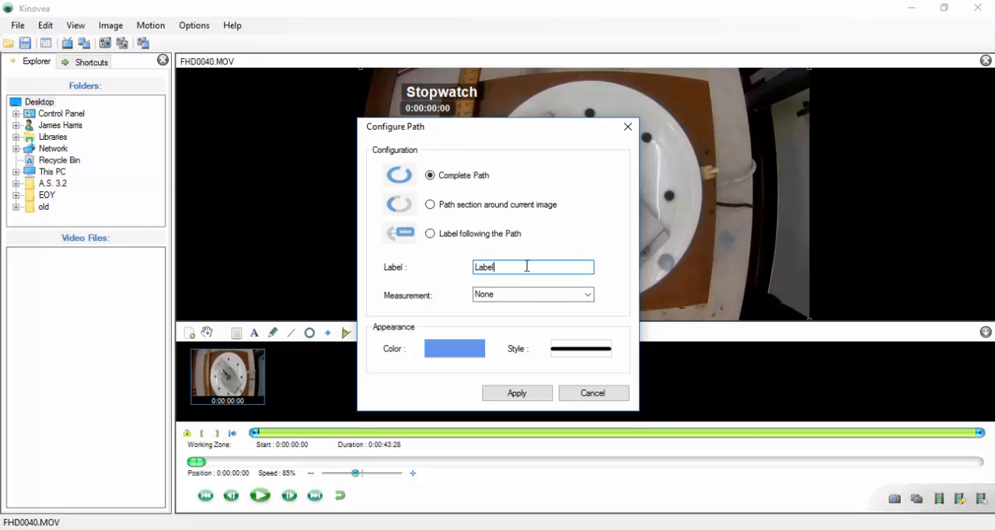
click(552, 293)
click(588, 298)
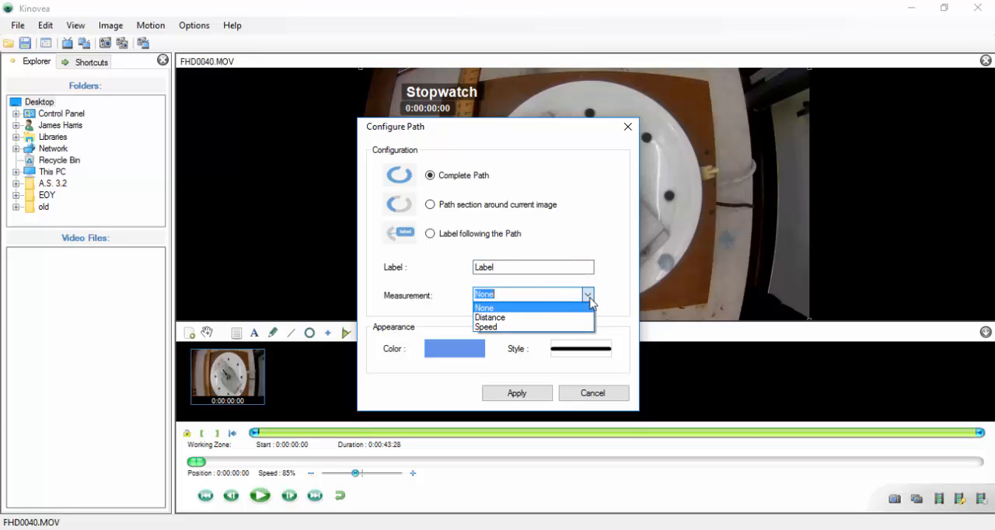
click(590, 298)
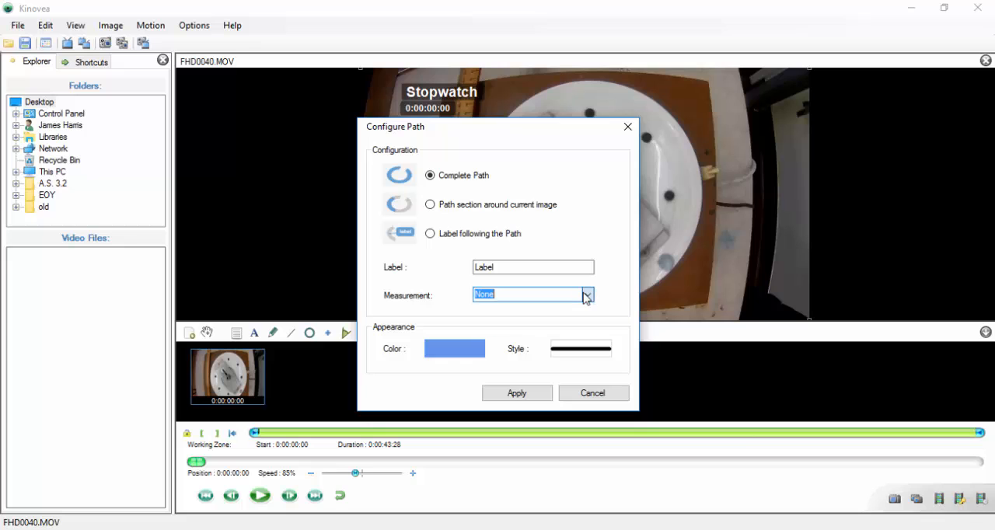
click(579, 397)
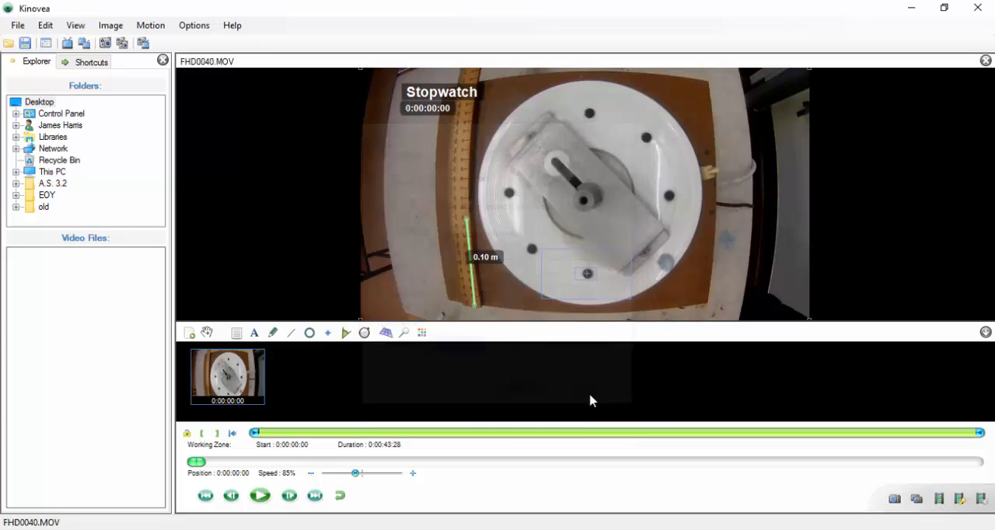
Play the video to track the black dot's path, pausing for a check at 0:00:02:00 and stopping at 0:00:17:61.
right_click(584, 272)
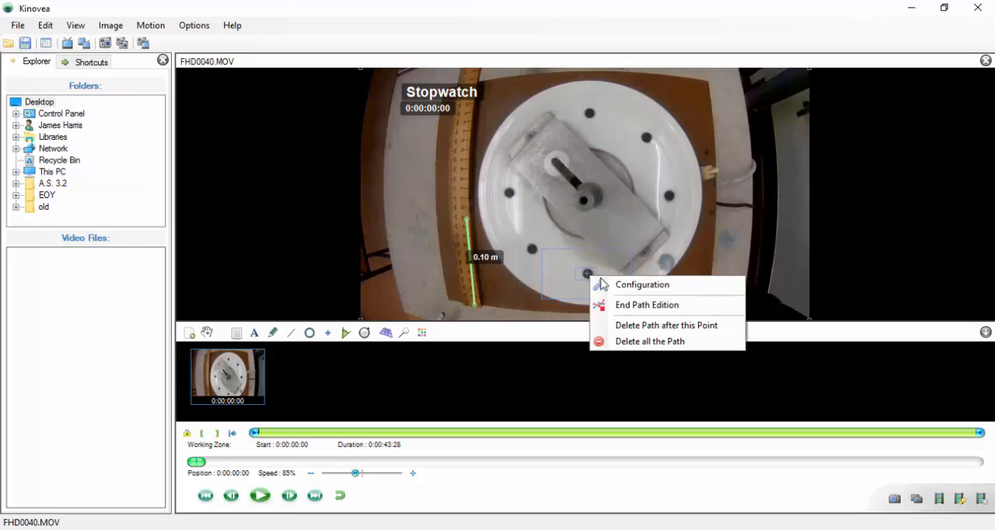
click(581, 268)
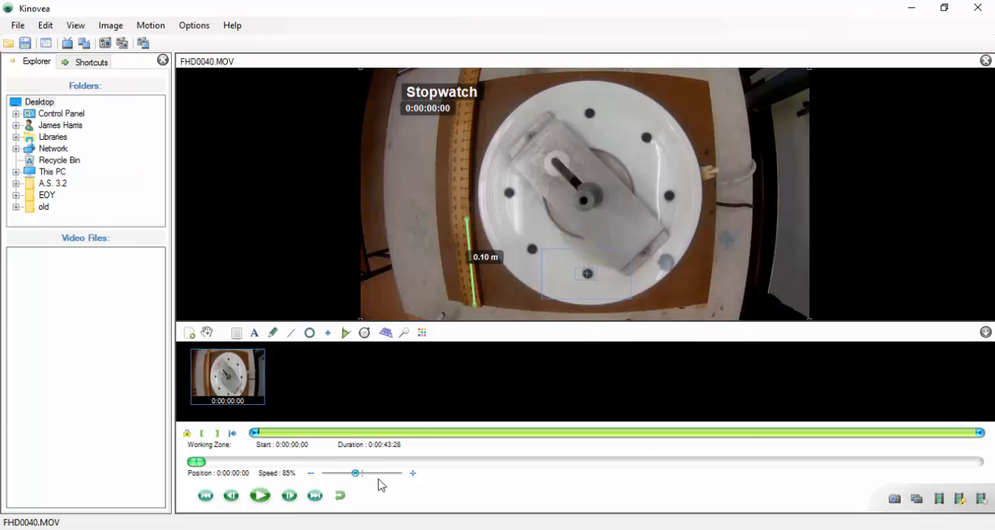
click(261, 496)
click(261, 496)
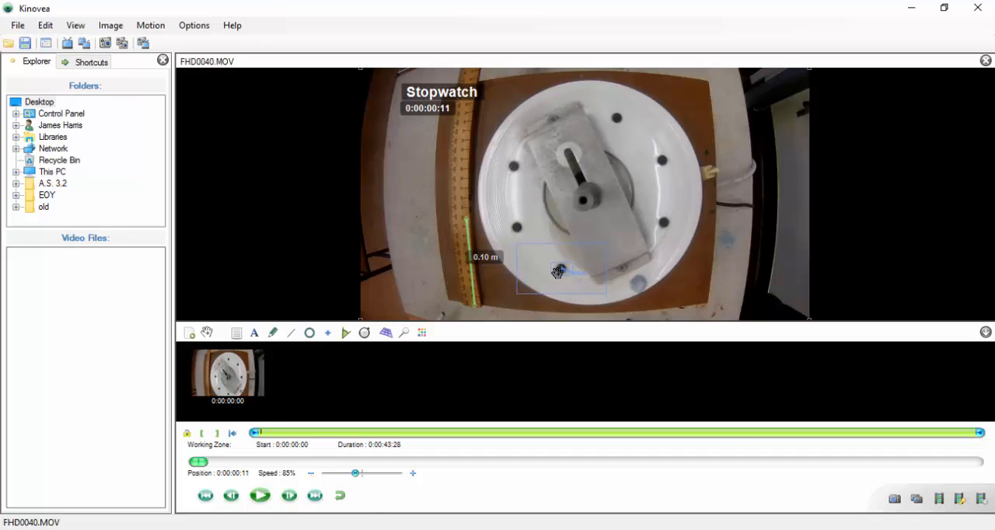
click(261, 496)
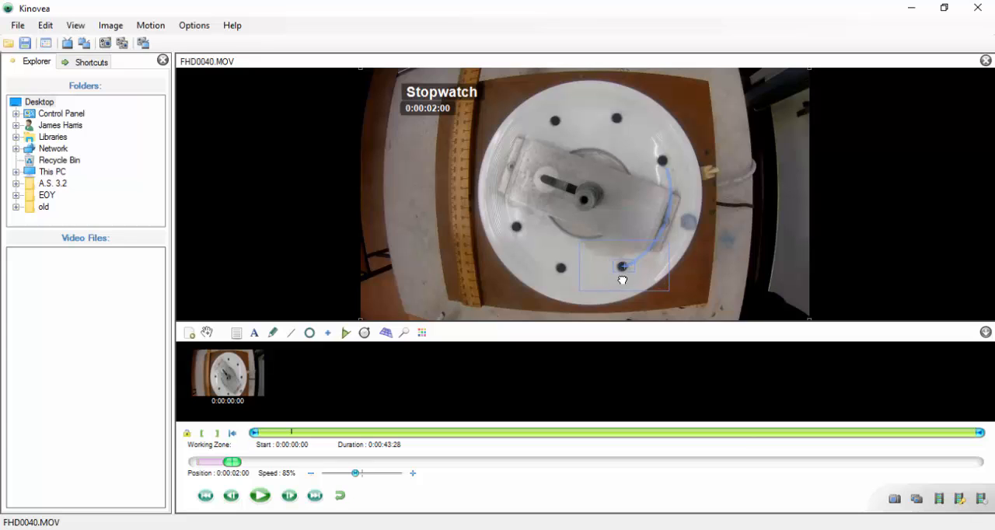
click(269, 496)
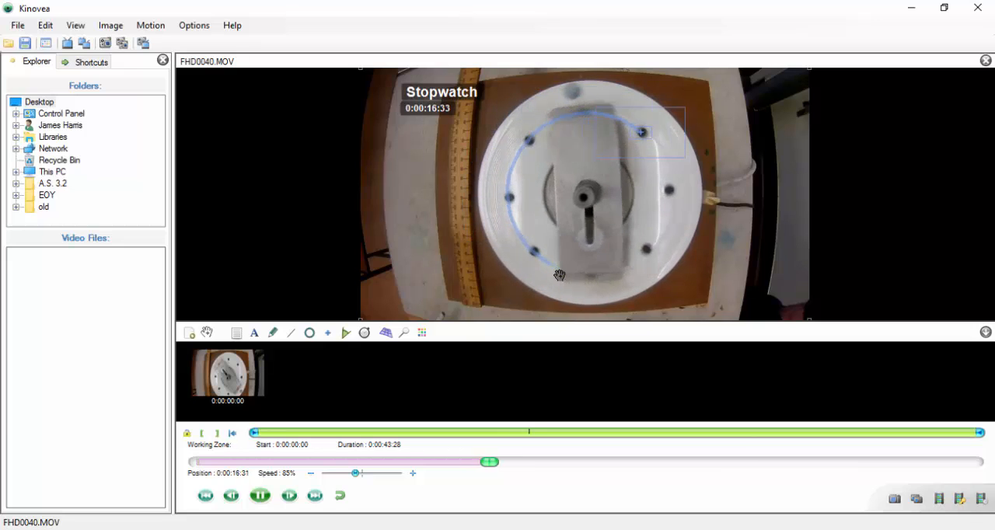
click(261, 497)
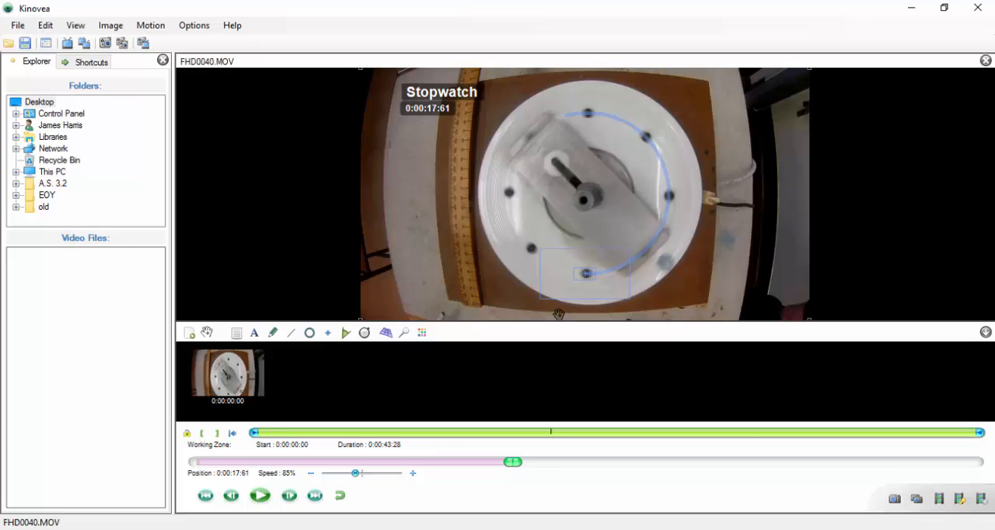
End the path edition on the tracked dot and play the video on to 0:00:18:60.
right_click(585, 274)
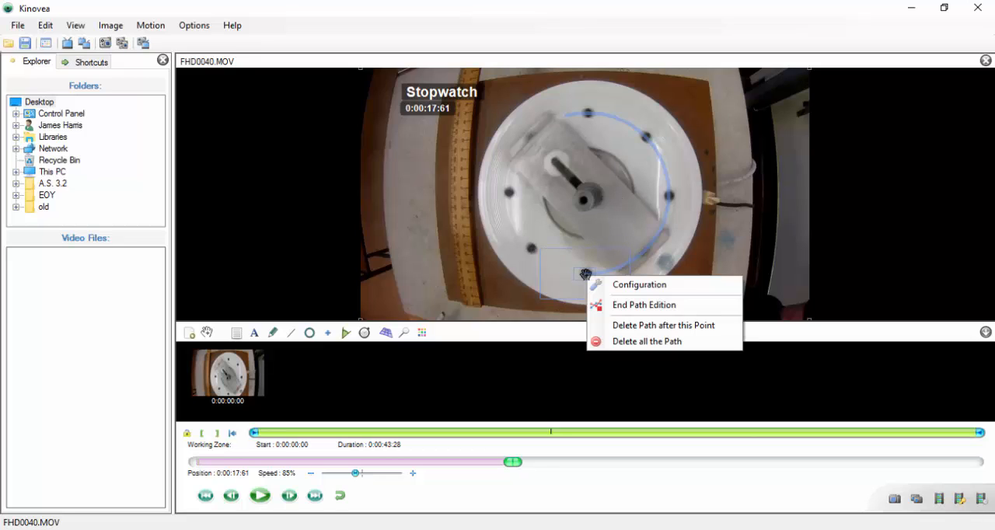
click(641, 305)
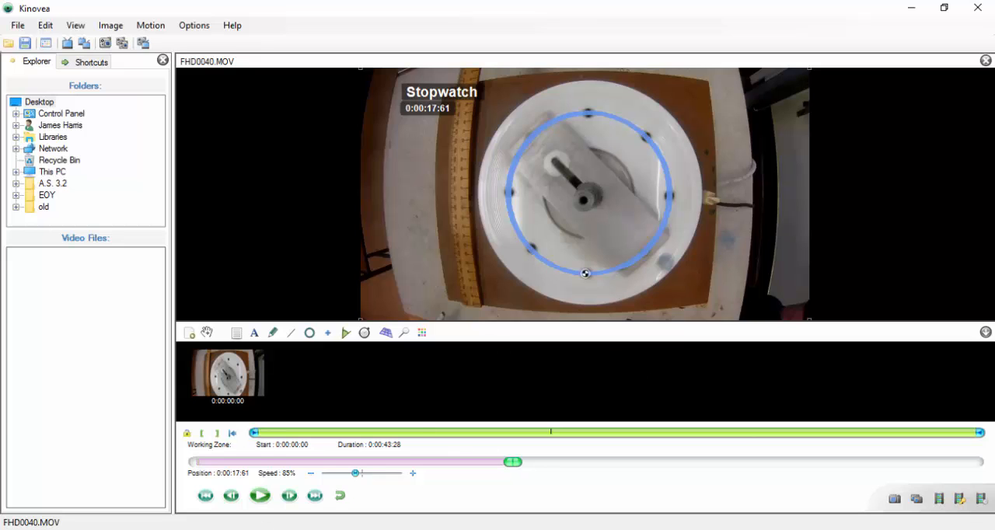
click(267, 498)
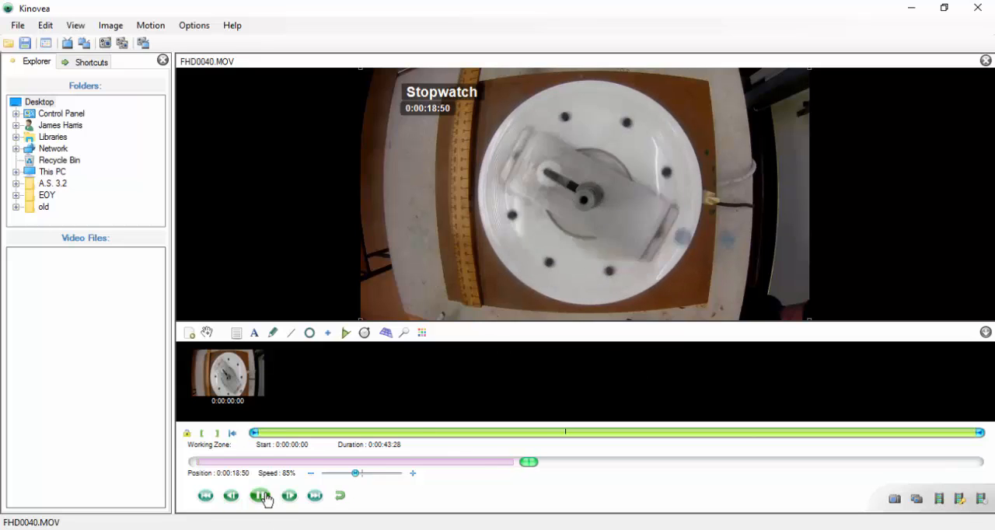
click(268, 499)
Export the tracking data as a Microsoft Excel (MS-XML) spreadsheet named FHD0040.xml in the VIDEO folder.
click(17, 25)
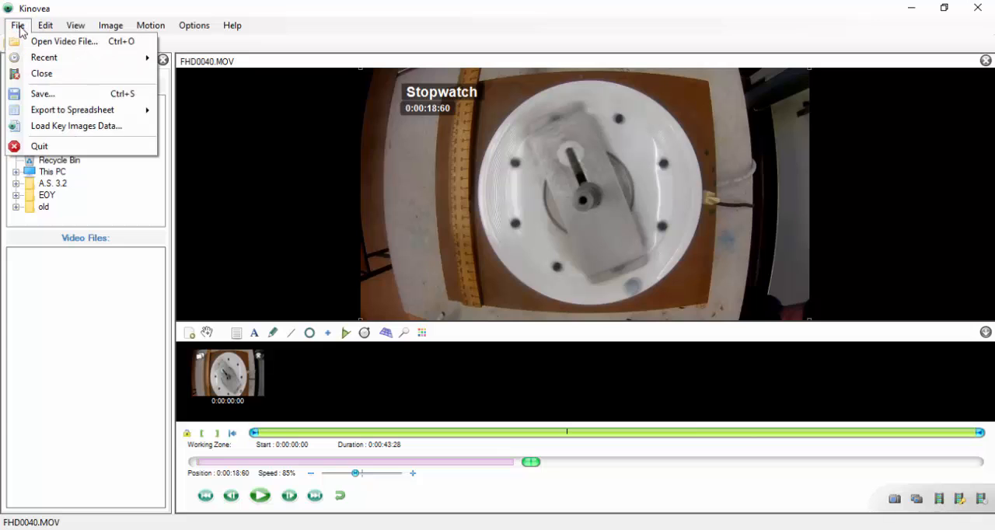
mouse_move(81, 112)
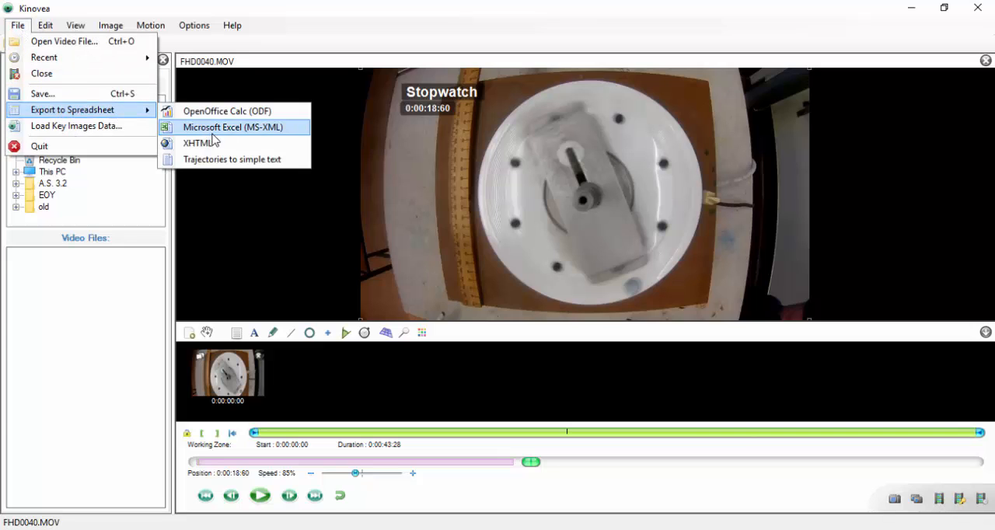
click(242, 128)
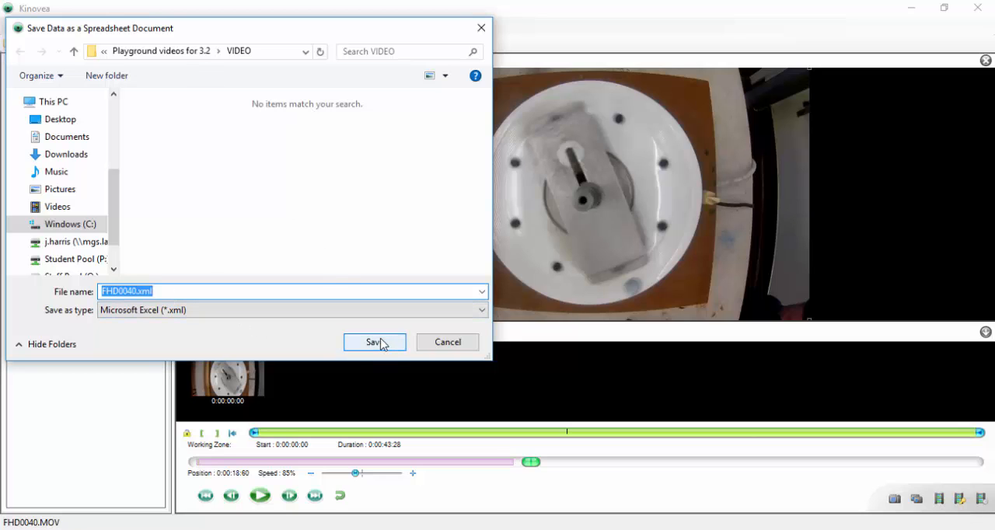
click(375, 342)
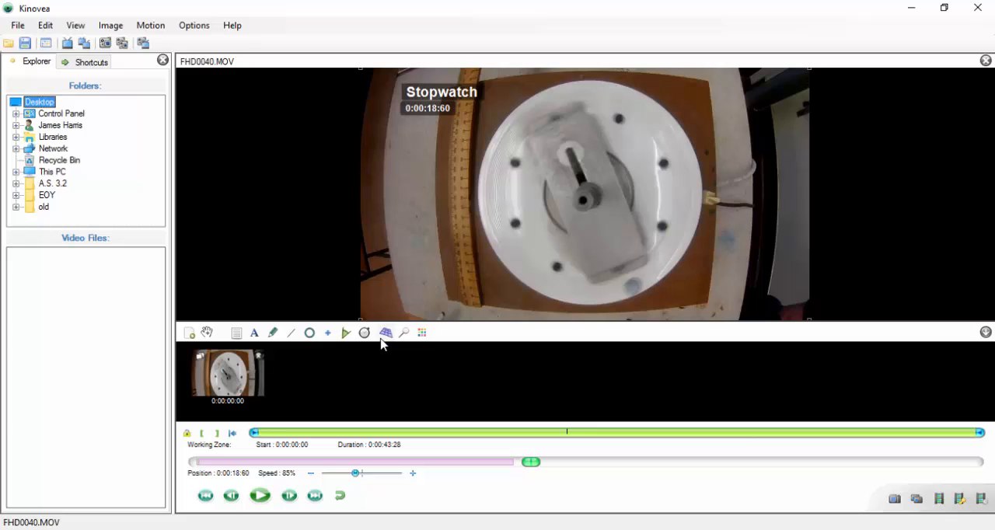
Switch to File Explorer and open the VIDEO folder inside Playground videos for 3.2.
click(165, 529)
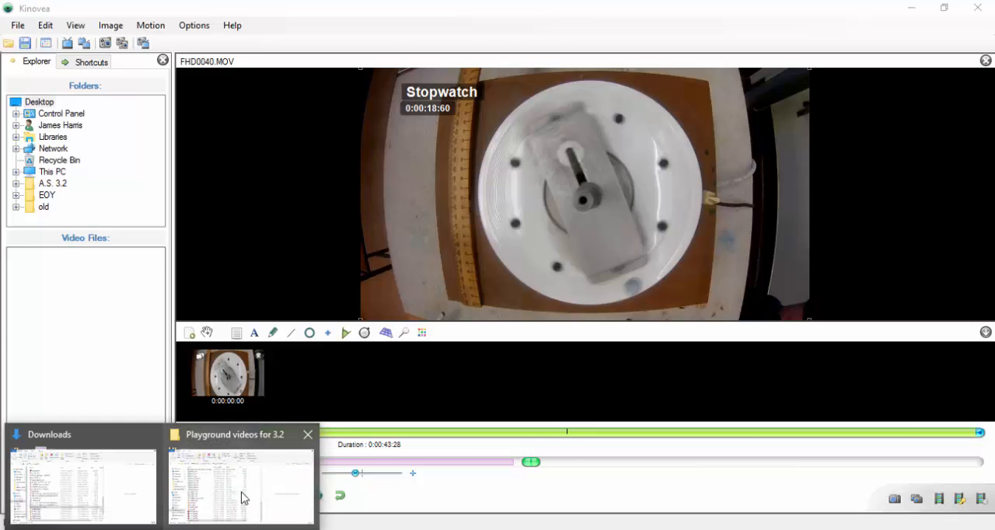
click(243, 492)
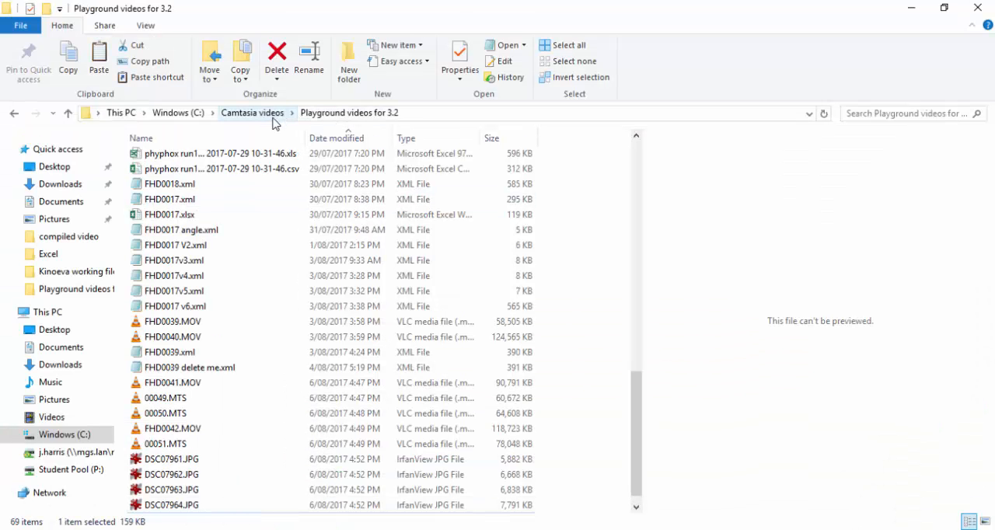
key(Home)
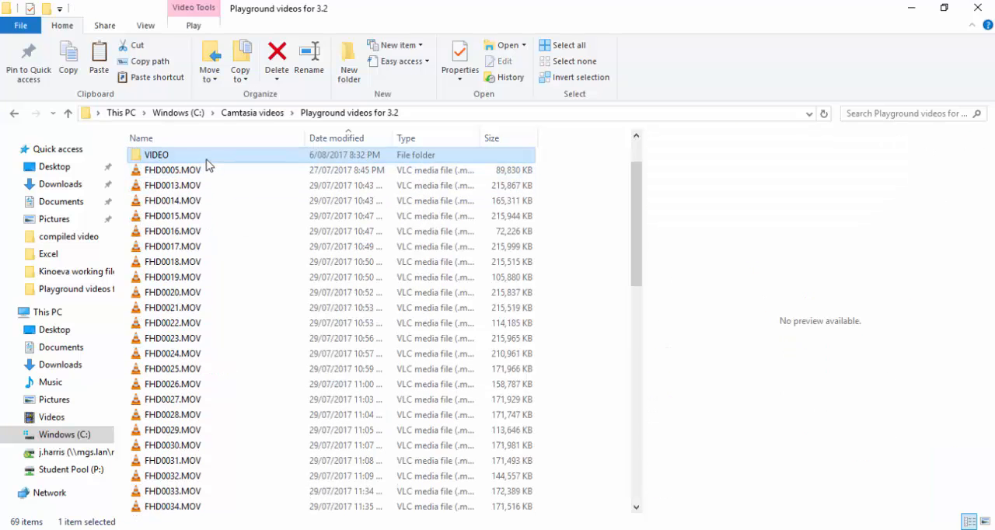
click(207, 160)
double_click(207, 160)
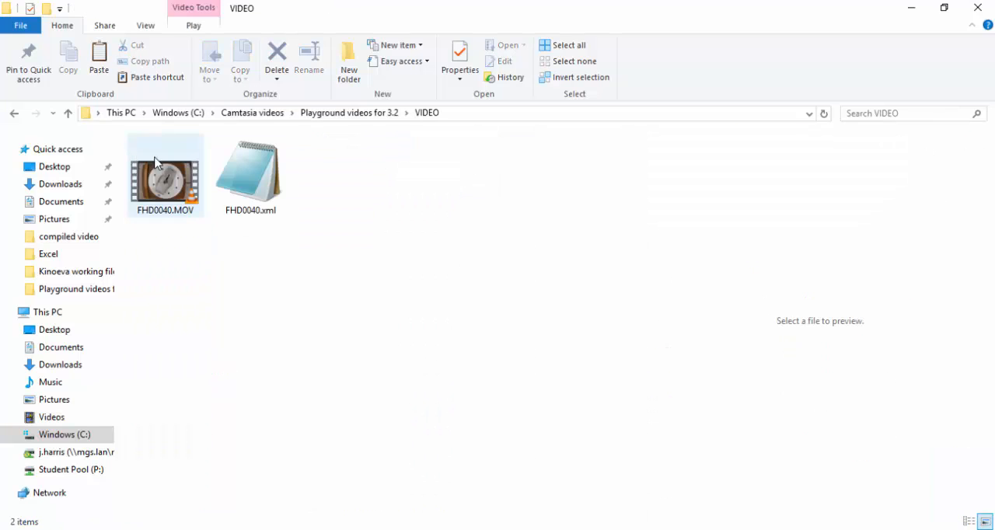
Open the exported FHD0040.xml file with Excel 2016 and maximize its window.
click(280, 188)
right_click(280, 188)
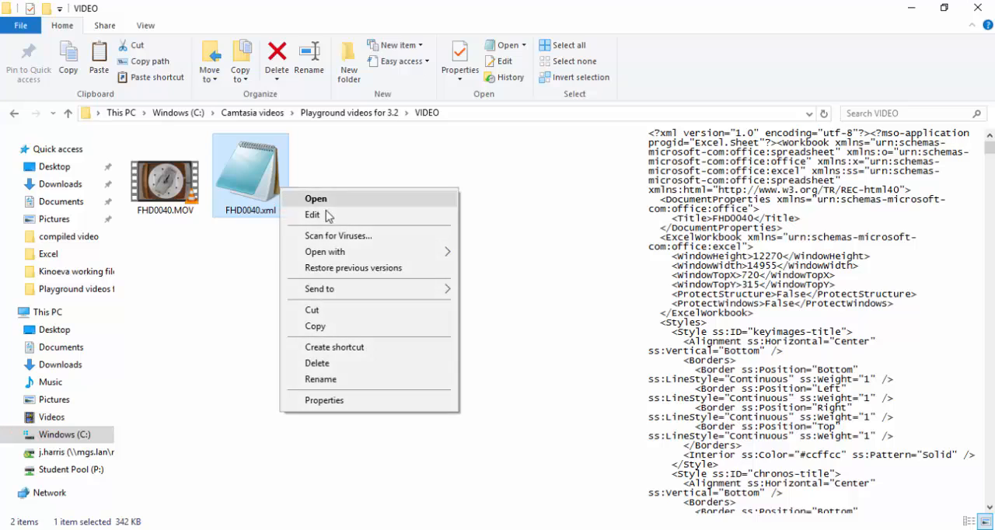
mouse_move(370, 259)
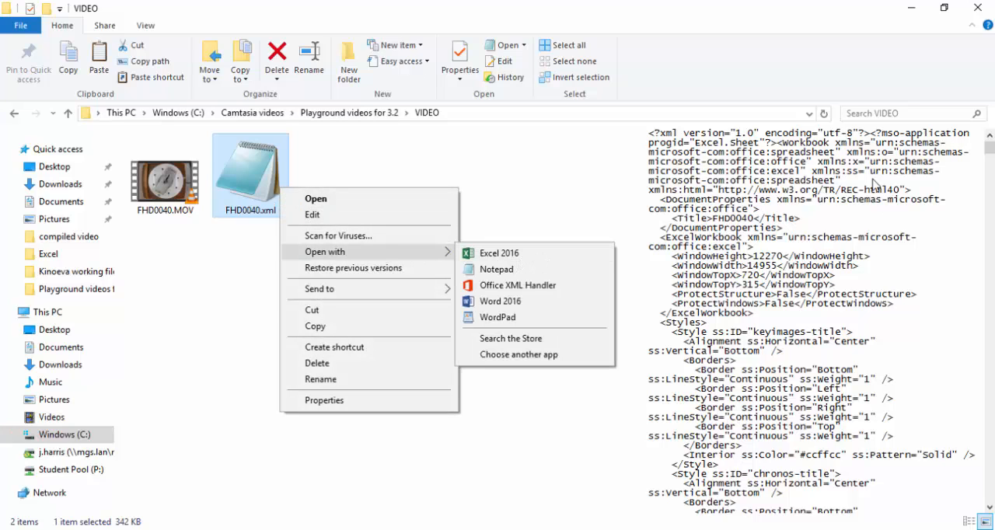
click(520, 257)
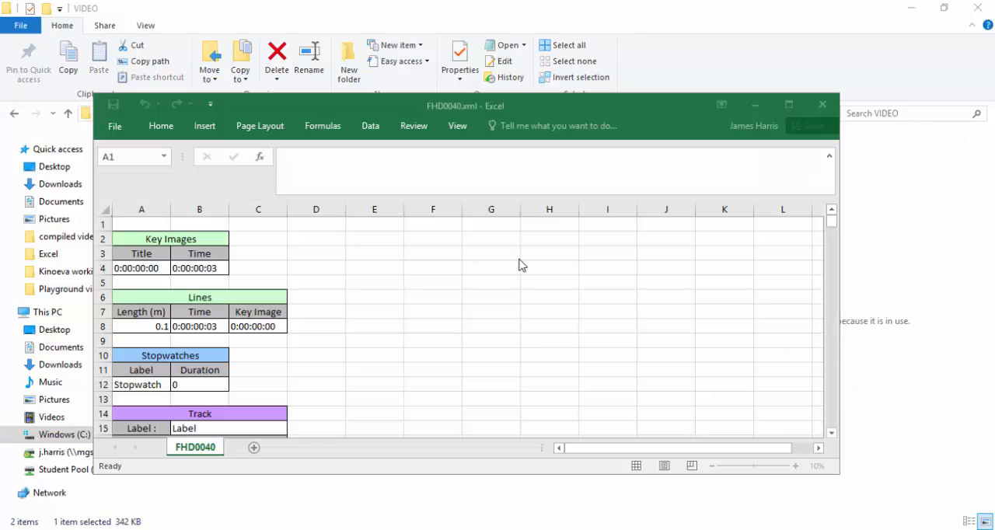
click(788, 104)
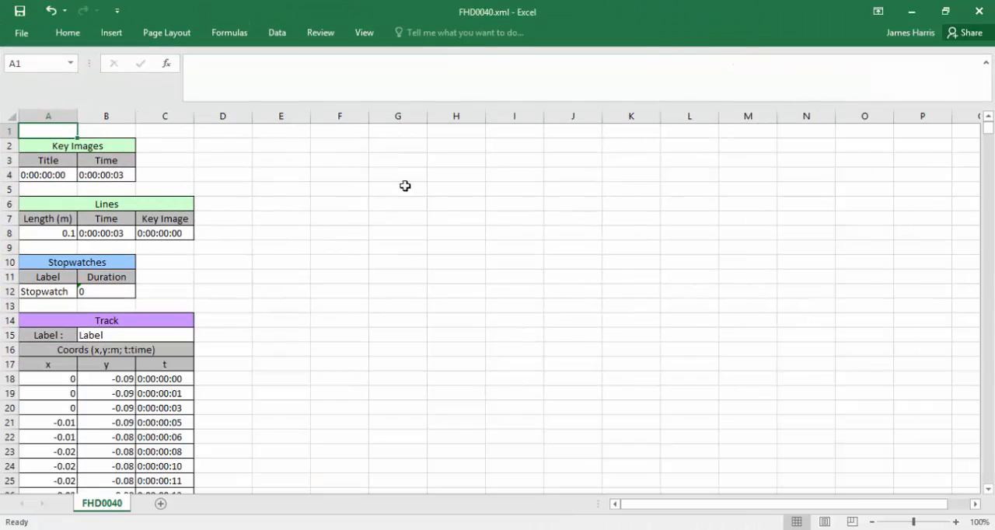
Check the track coordinates, and select cell A8 on the Paste data here sheet of the Programed angualr analysis v3 (Data set 1) workbook.
drag(42, 377, 156, 430)
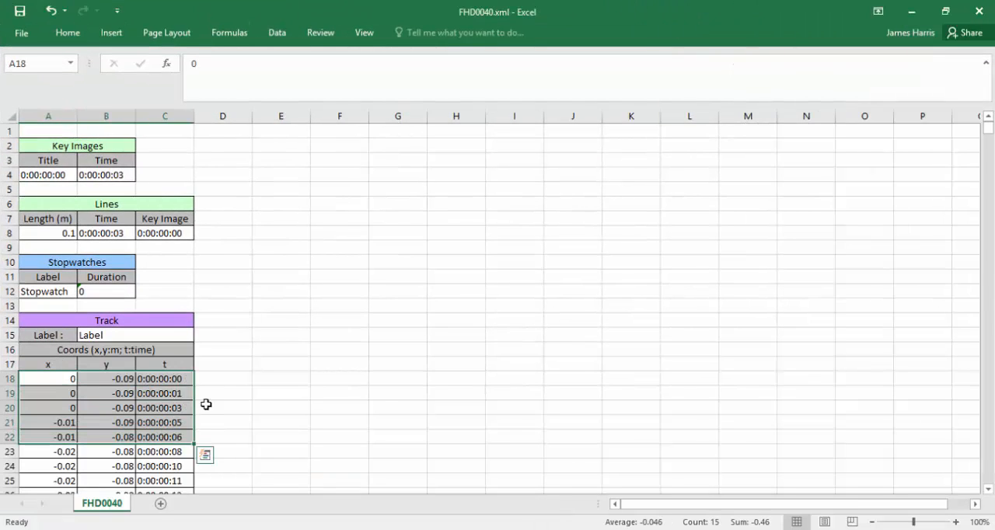
click(383, 412)
click(341, 529)
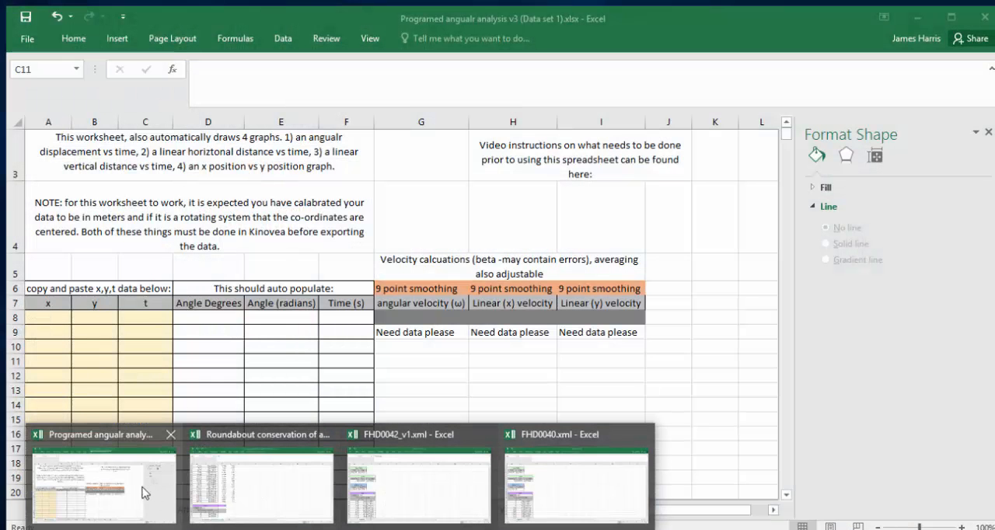
click(102, 486)
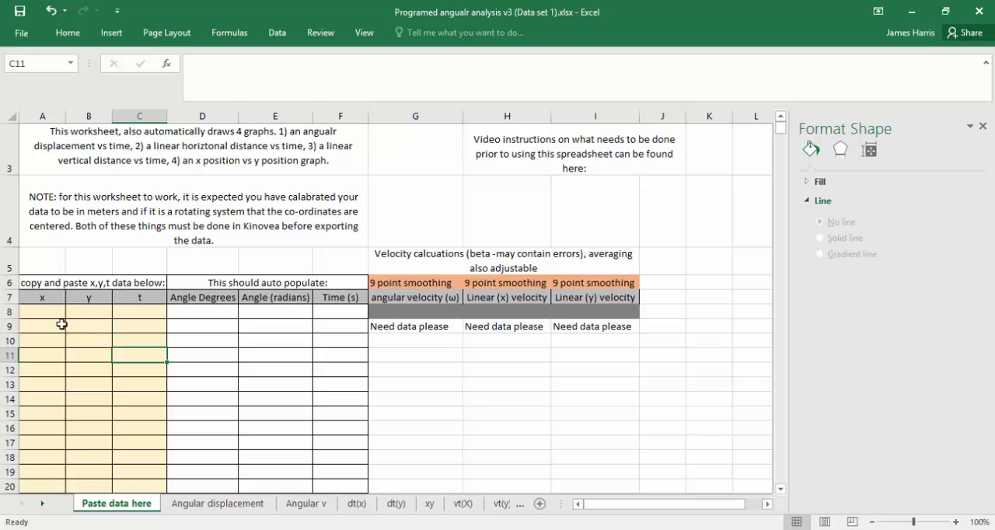
click(47, 313)
Copy all x, y and t track coordinates, cells A18:C1075, from the FHD0040.xml workbook.
key(alt+Tab)
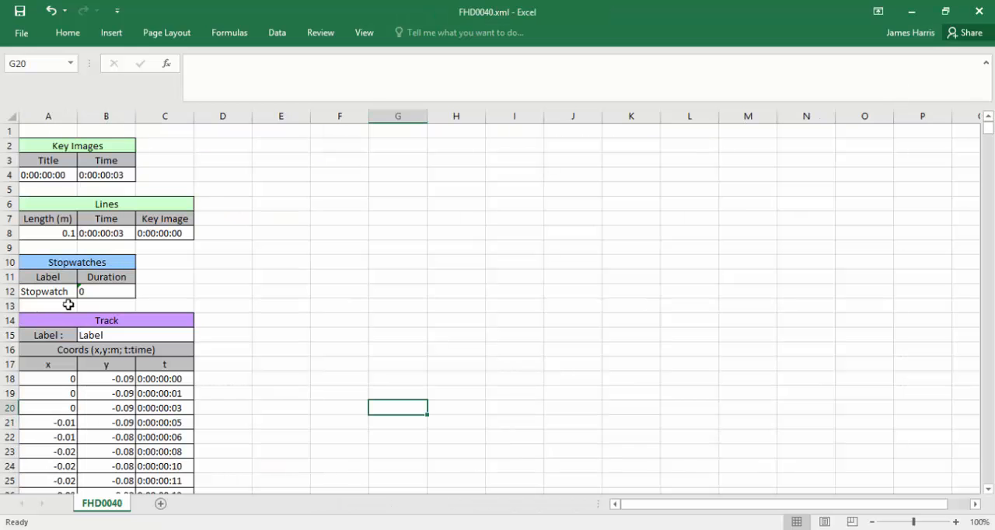
drag(42, 372, 182, 466)
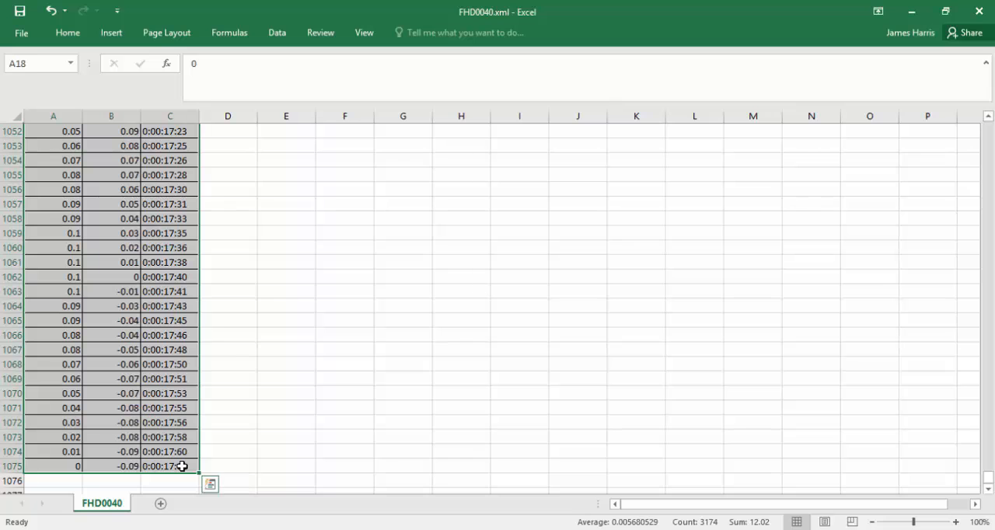
key(ctrl+c)
Paste the copied coordinates at cell A8 of the Paste data here sheet in the analysis workbook, and select angle cell D8.
key(alt+Tab)
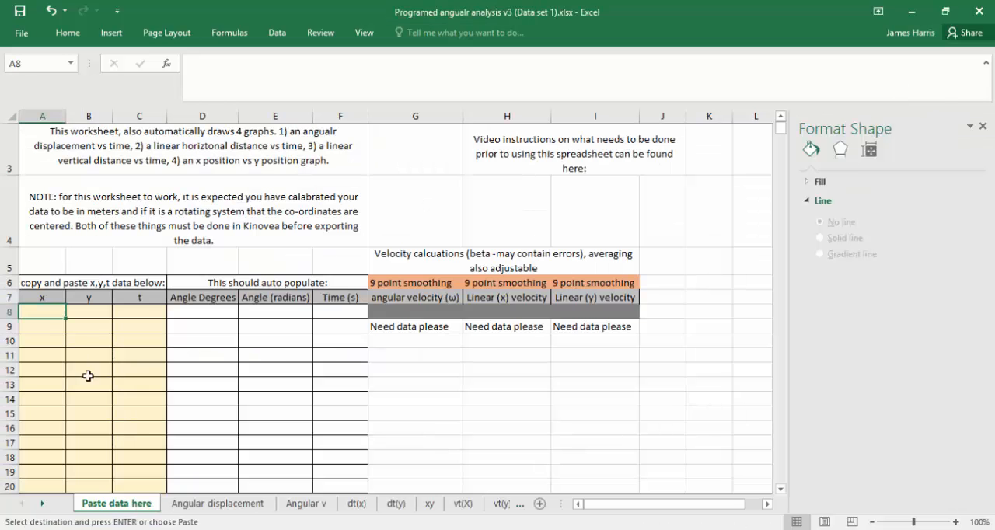
right_click(42, 311)
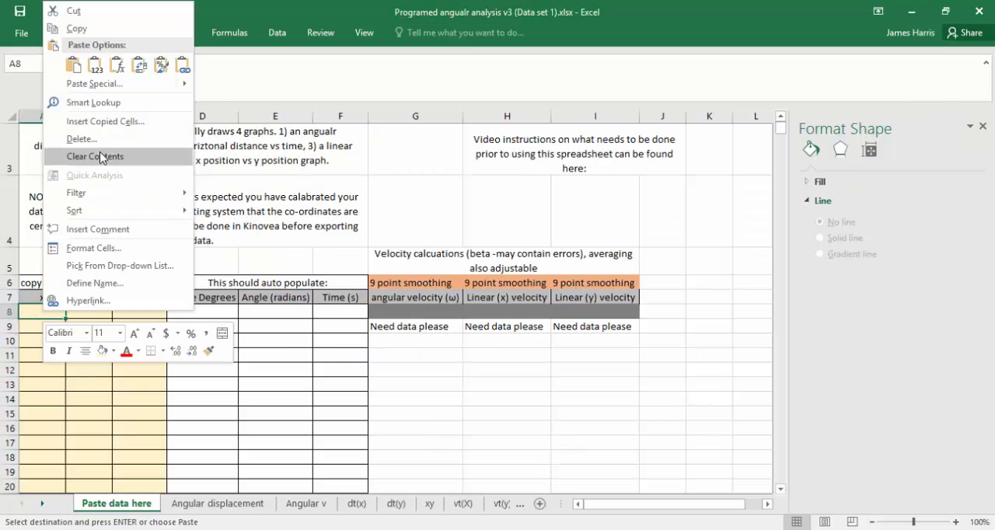
key(Escape)
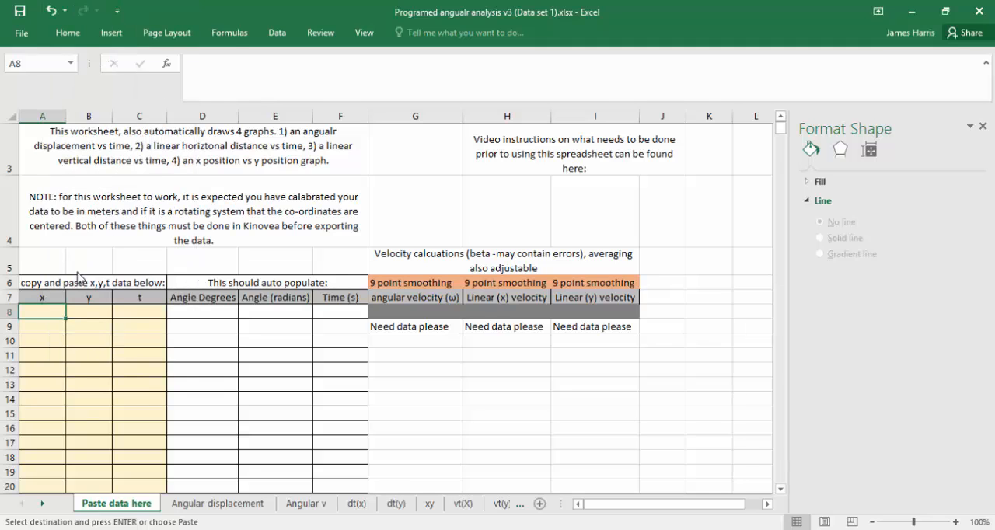
key(ctrl+v)
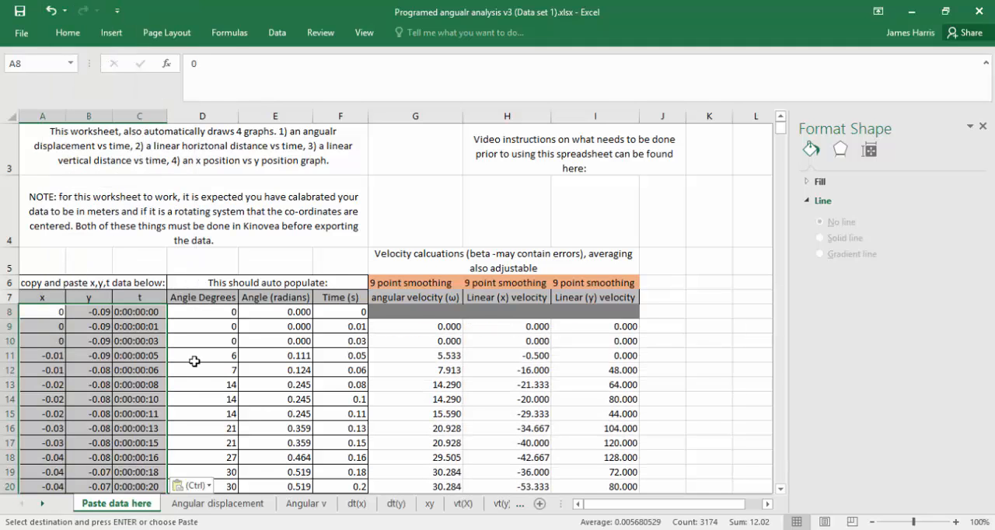
drag(365, 339, 259, 328)
click(214, 315)
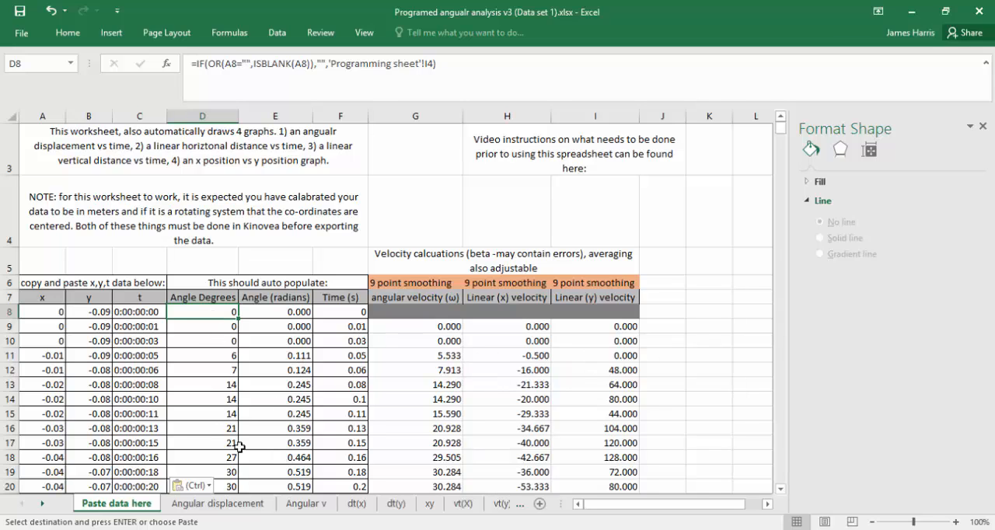
Examine the Angular displacement vs time graph at 100% zoom with the chart formatting options closed.
click(231, 504)
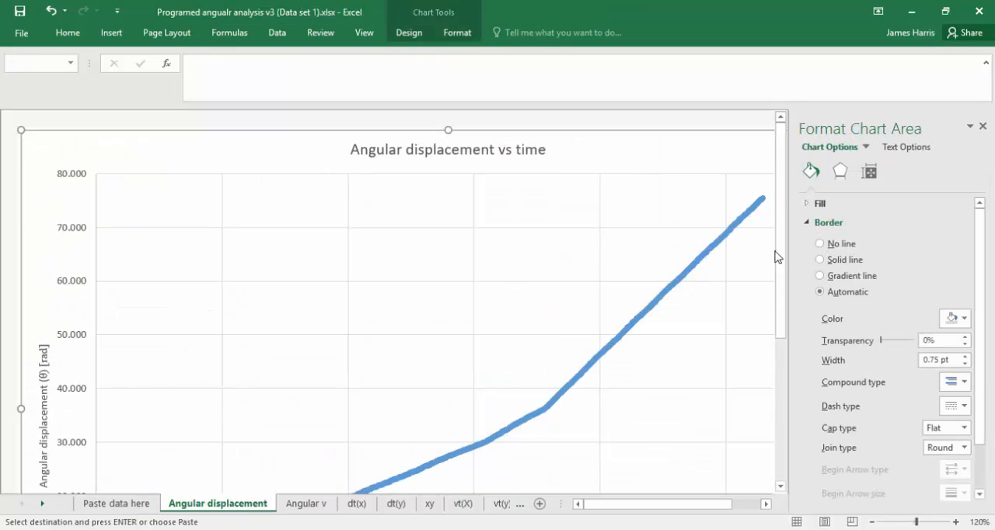
scroll(777, 272, down, 3)
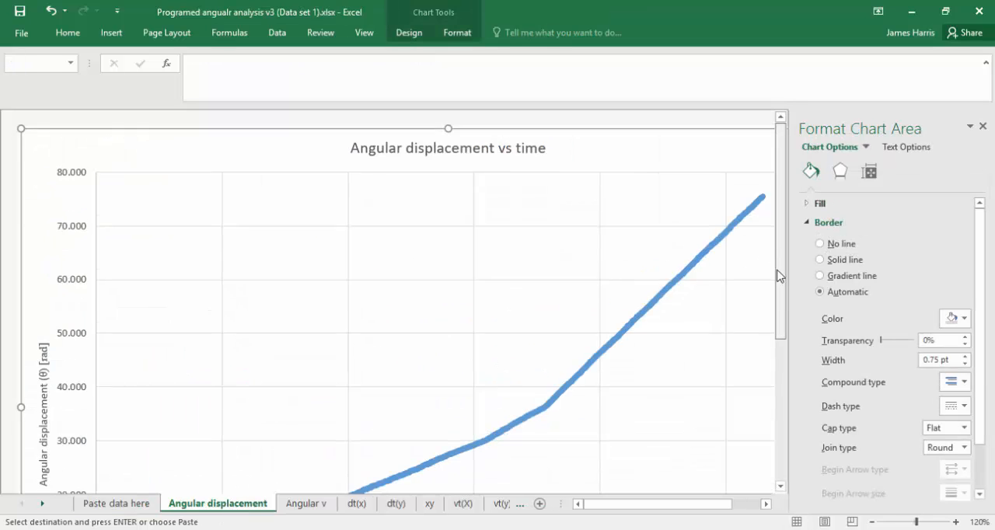
click(982, 127)
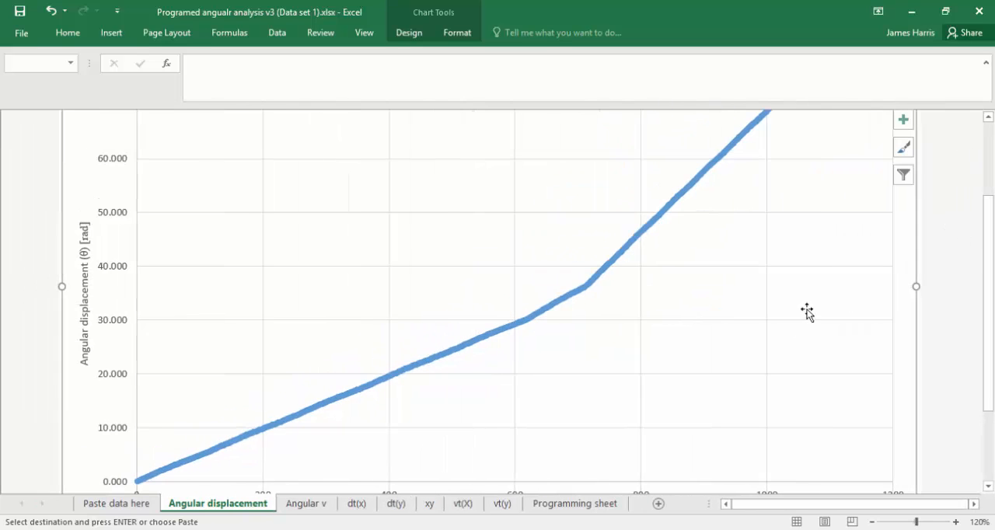
scroll(807, 311, down, 2)
drag(987, 230, 985, 262)
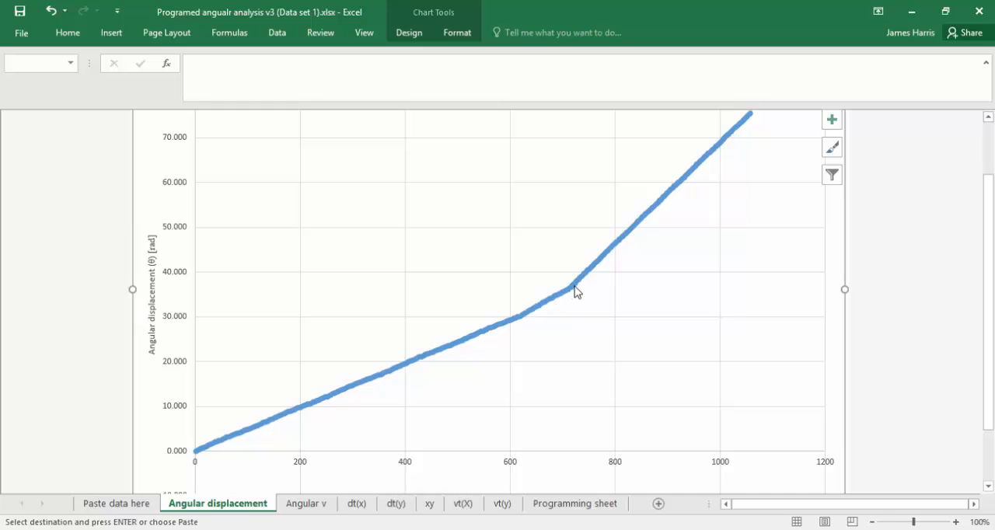
Limit the Angular displacement chart series to rows 8–500, using F8:F500 for X values and E8:E500 for Y values.
mouse_move(576, 291)
right_click(471, 270)
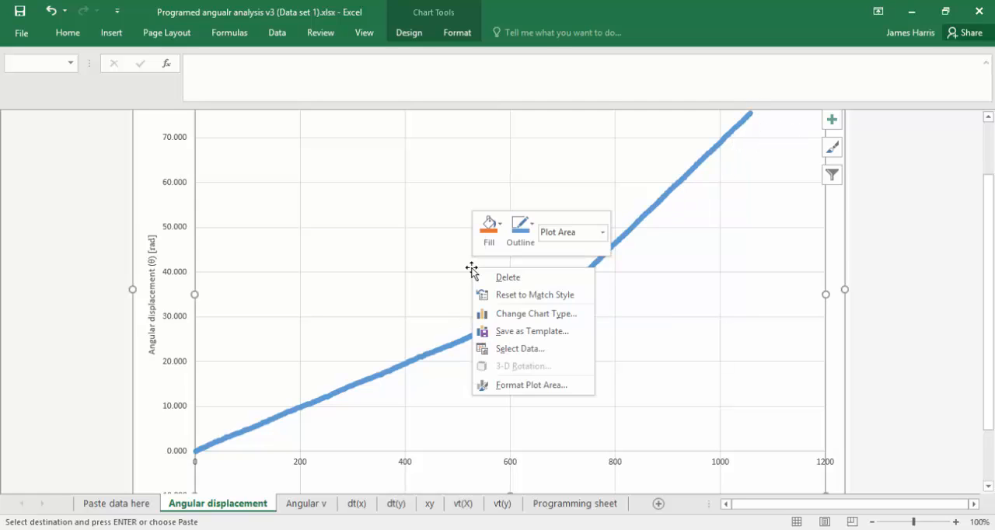
click(551, 349)
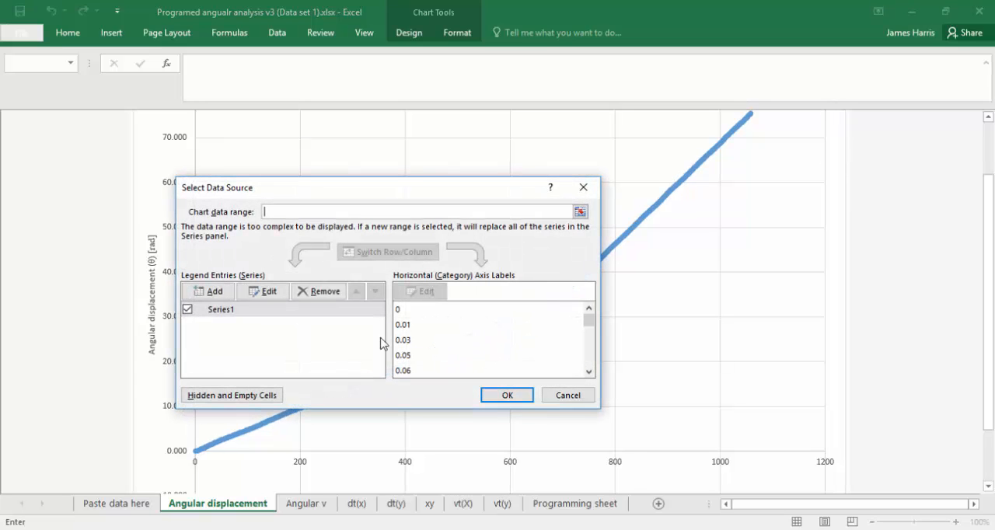
key(Escape)
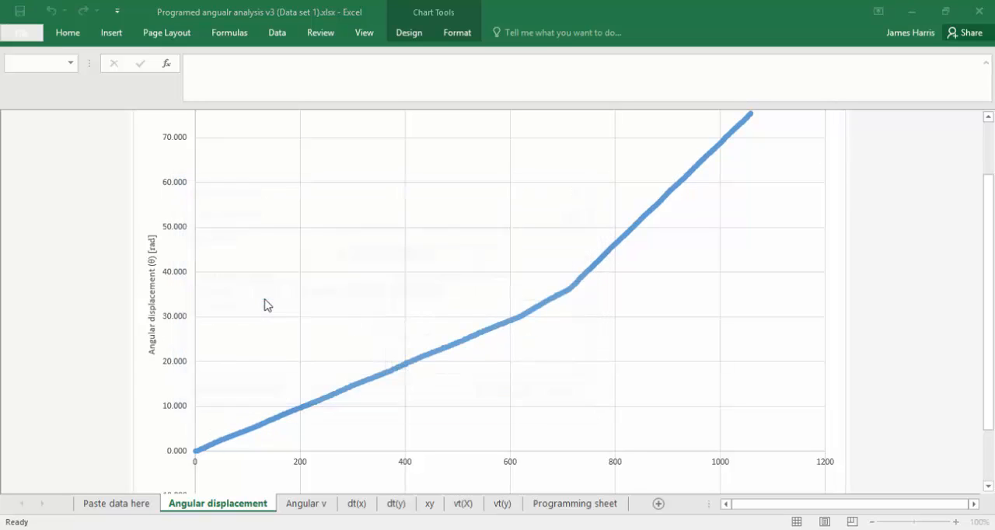
click(388, 300)
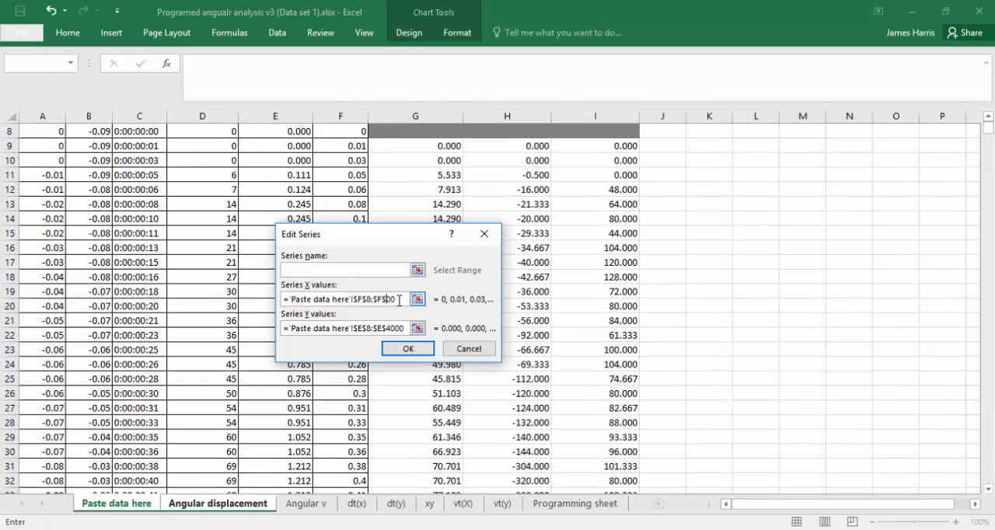
click(398, 328)
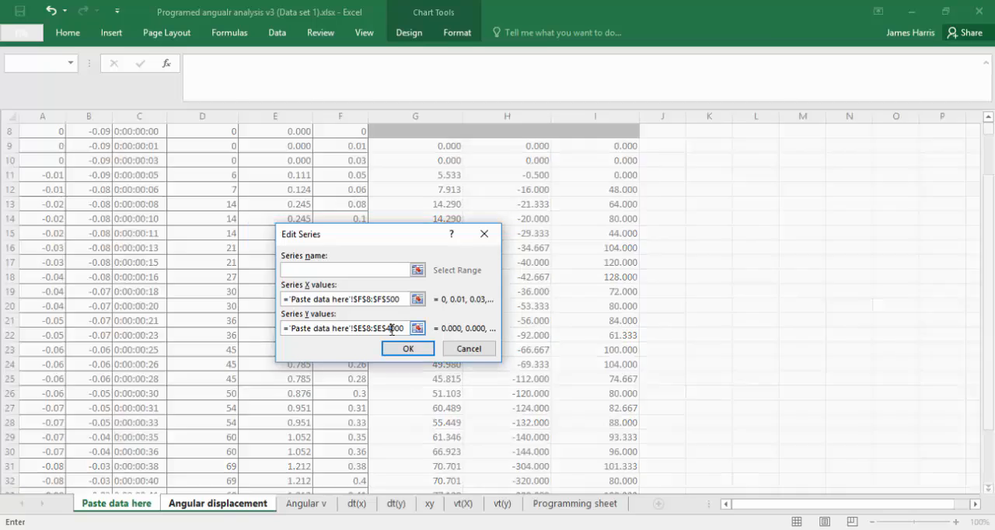
key(BackSpace)
key(BackSpace)
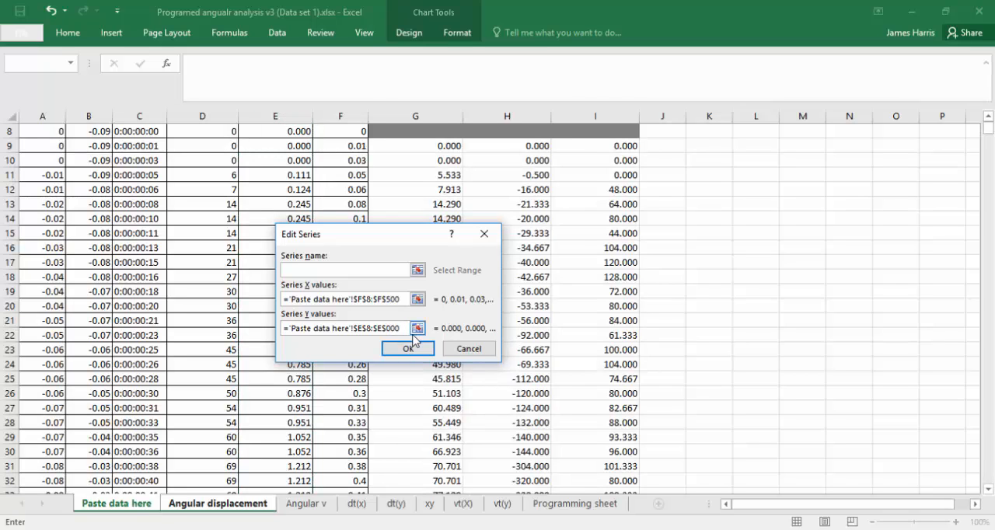
click(408, 349)
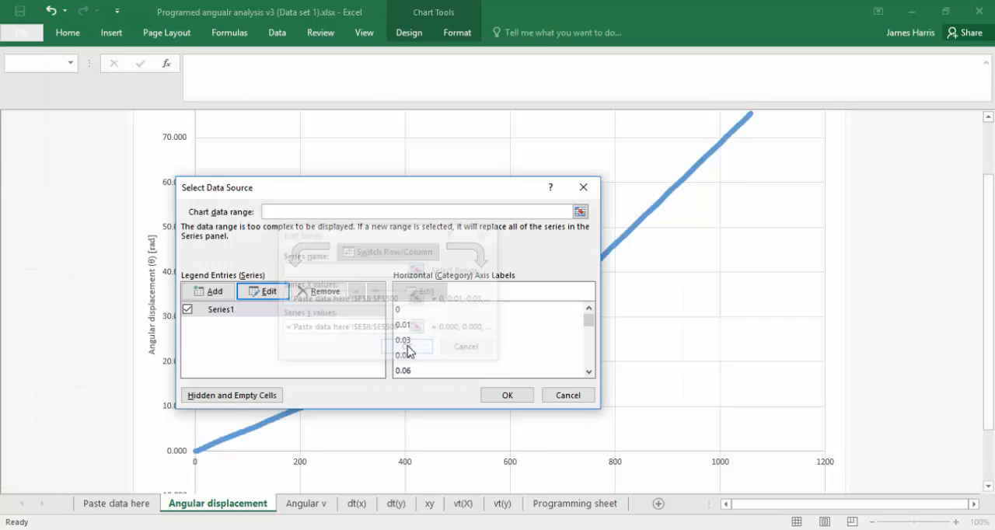
click(503, 395)
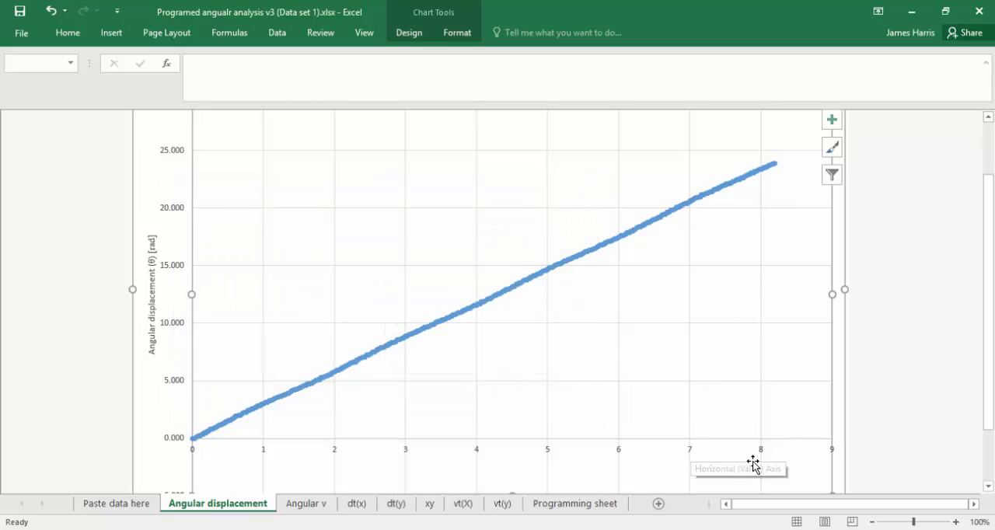
Set the Angular displacement chart series to X values F500:F1000 and Y values E500:E1000 from the Paste data here sheet.
right_click(541, 208)
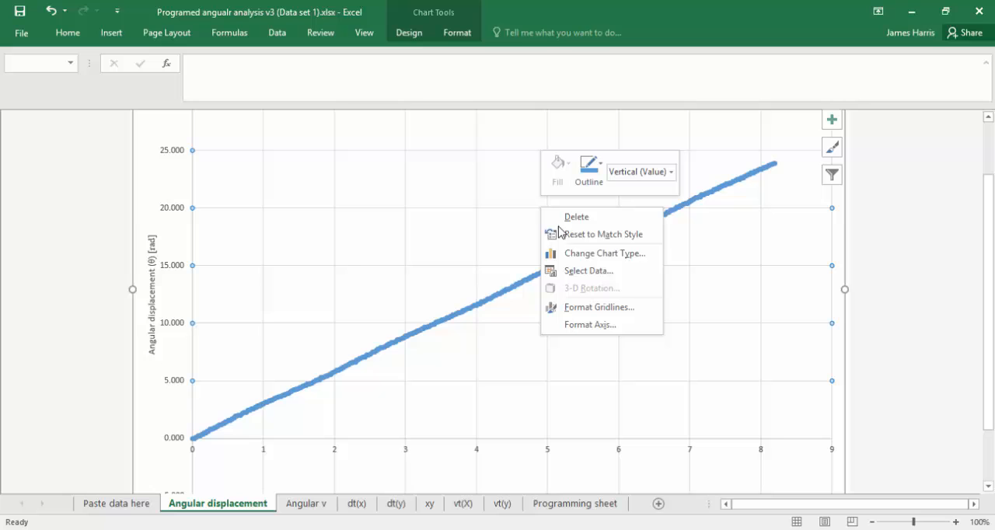
click(602, 273)
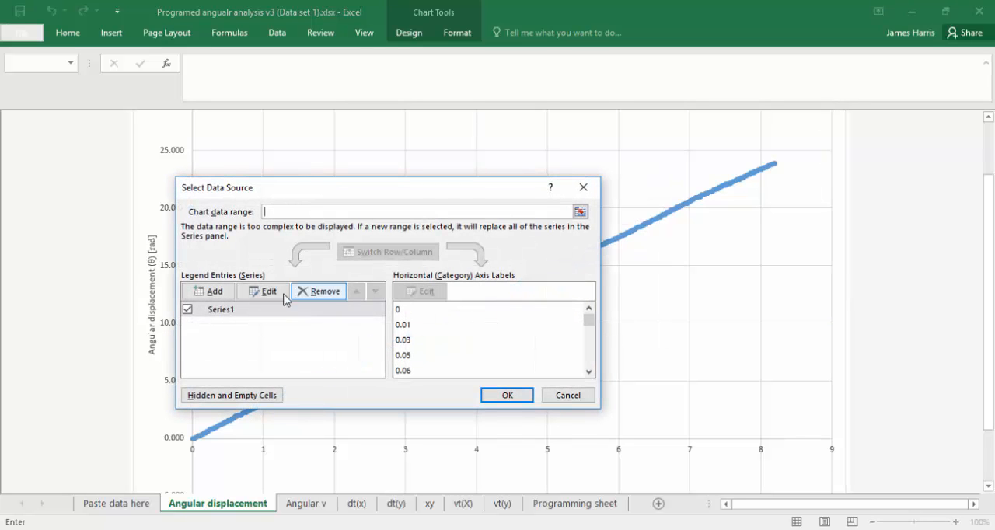
click(265, 291)
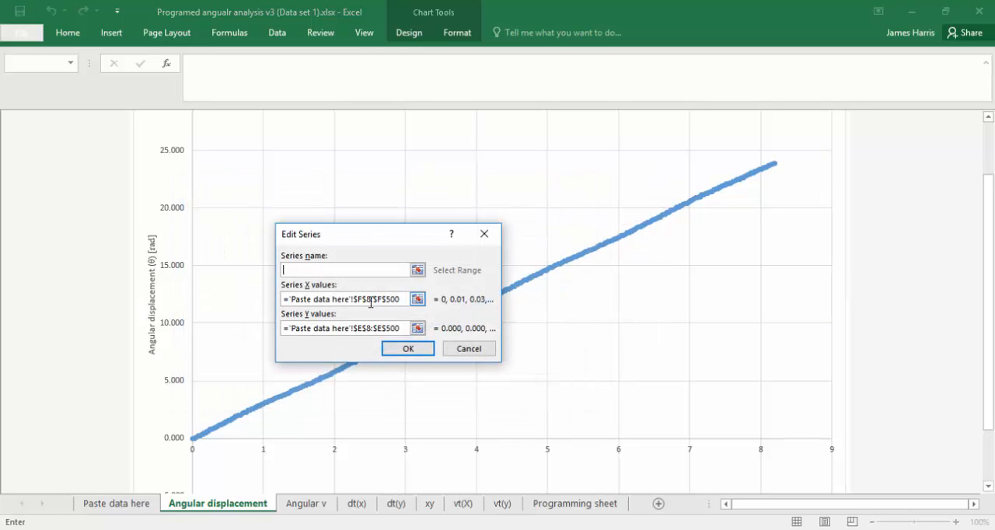
click(370, 299)
key(BackSpace)
text(500)
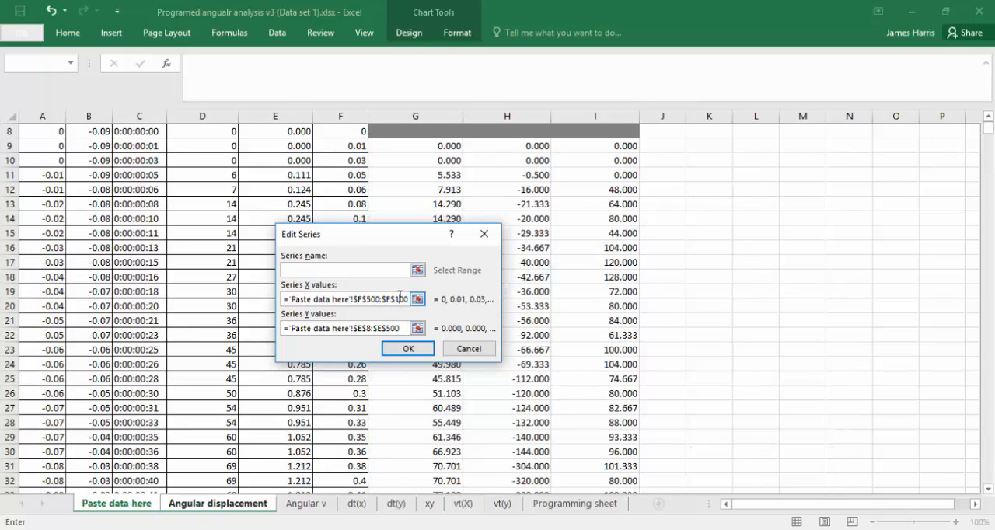
click(372, 328)
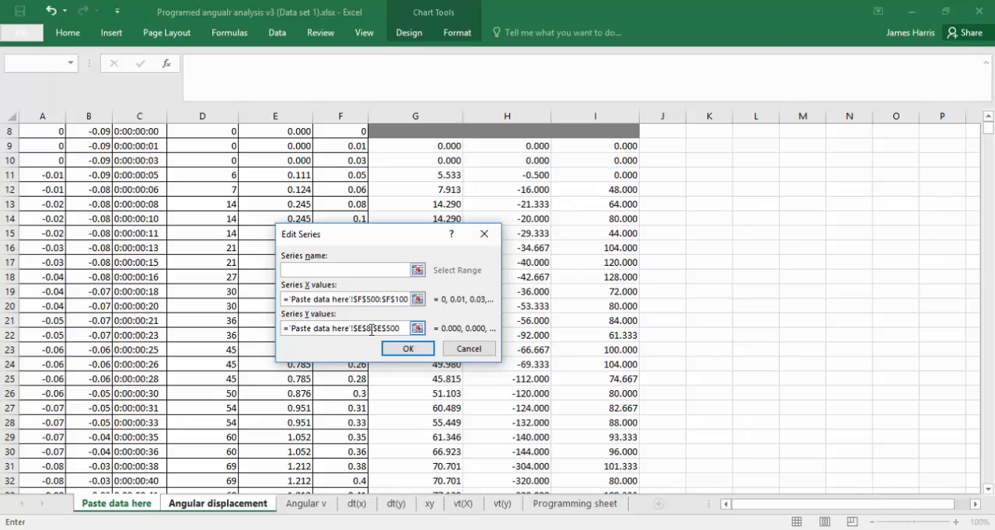
key(BackSpace)
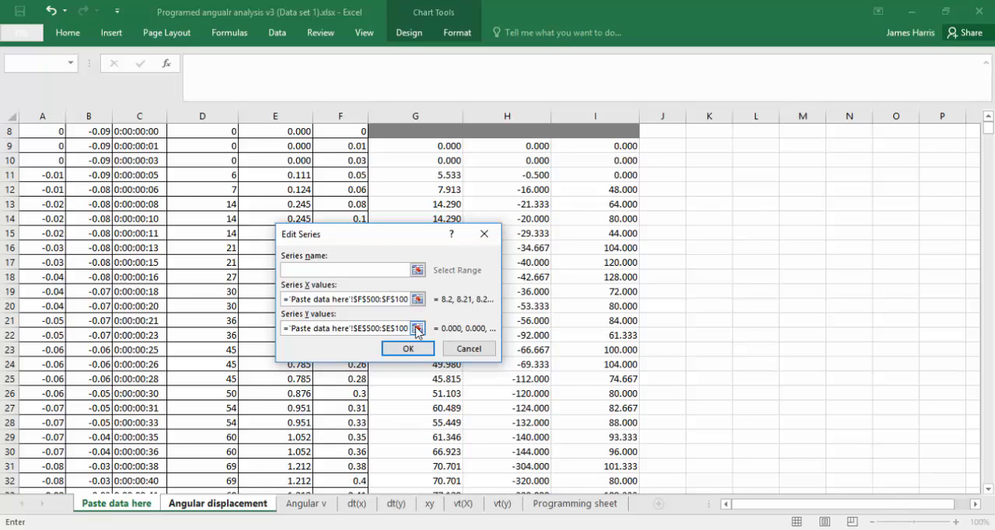
click(403, 328)
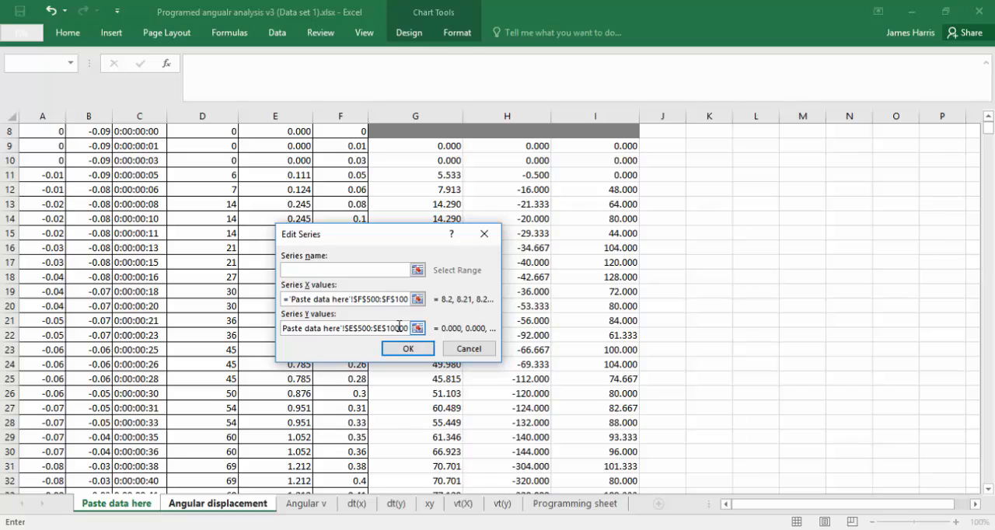
click(402, 299)
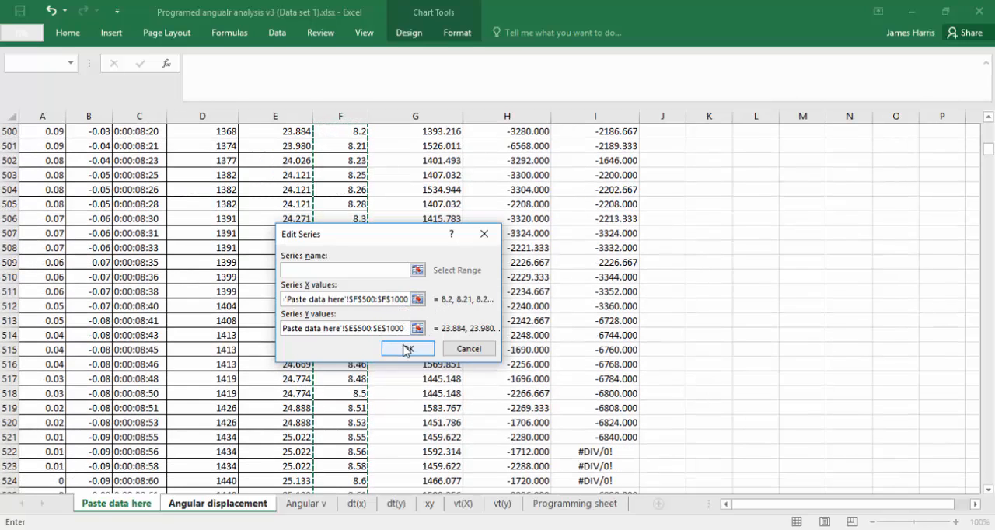
click(404, 349)
click(501, 393)
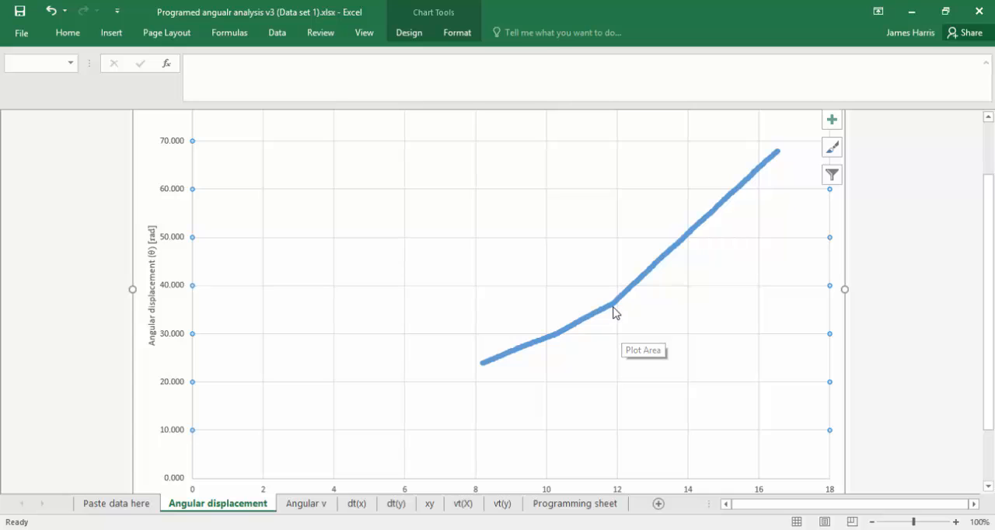
Add a linear trendline showing its equation and R-squared value, and place the label in the clear area above the curve.
click(649, 278)
right_click(649, 278)
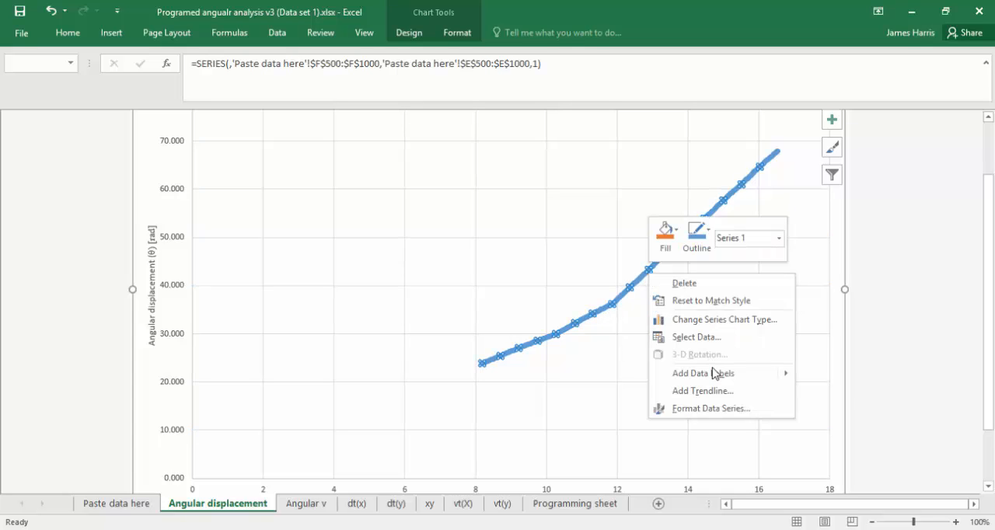
click(718, 391)
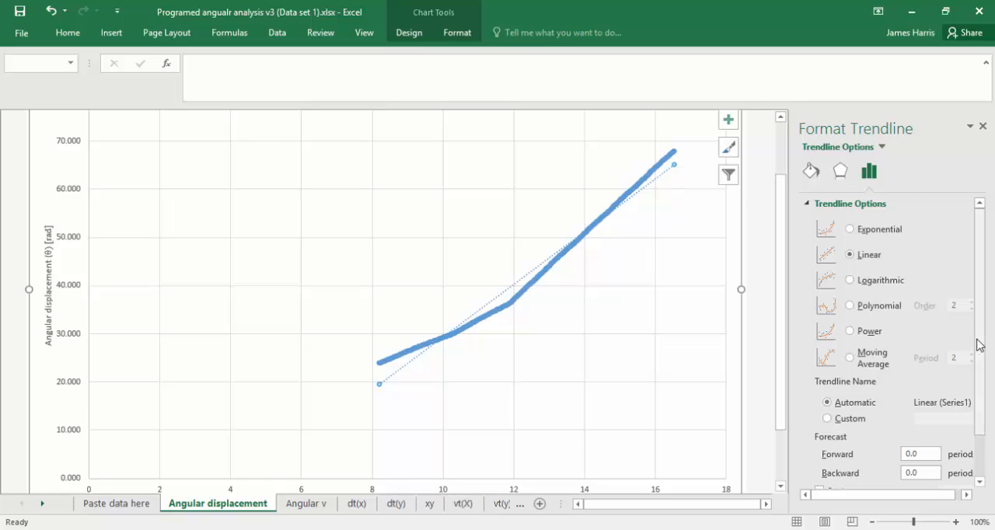
drag(977, 343, 978, 384)
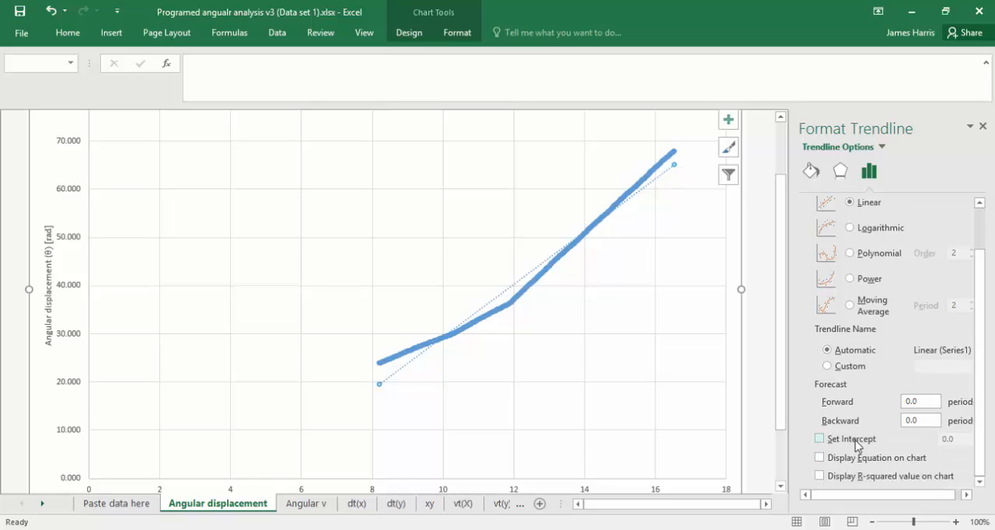
click(855, 459)
click(853, 476)
click(610, 171)
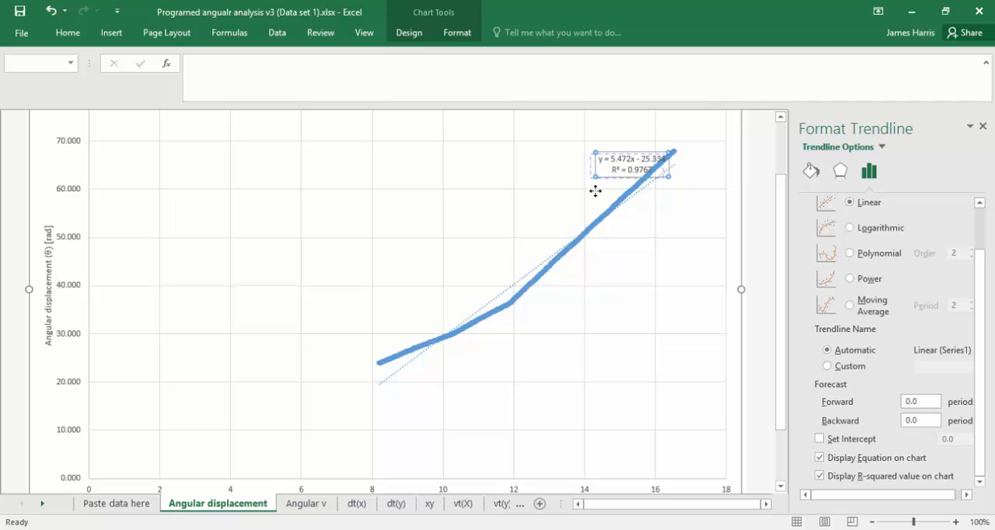
drag(514, 225, 515, 224)
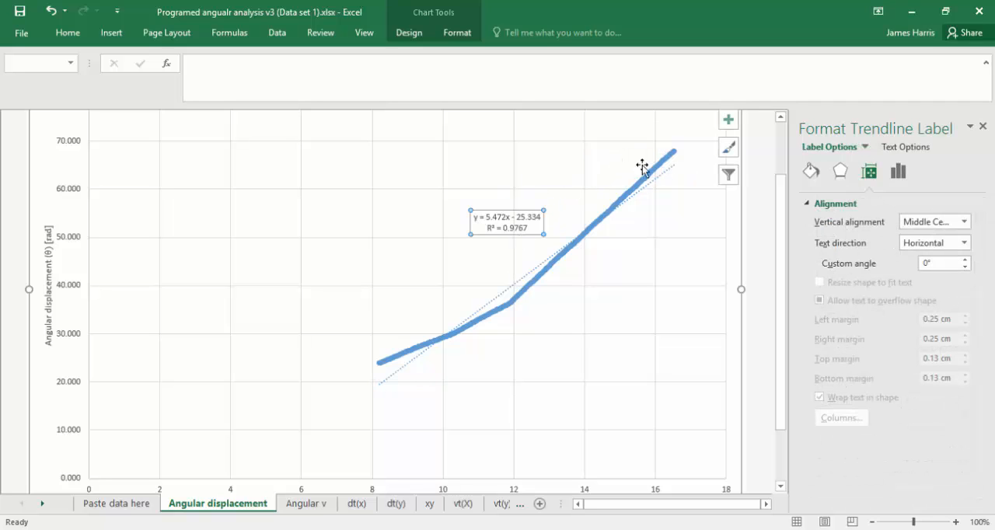
Select a single data point just past the bend in the curve and read its time and angular displacement coordinates.
click(513, 306)
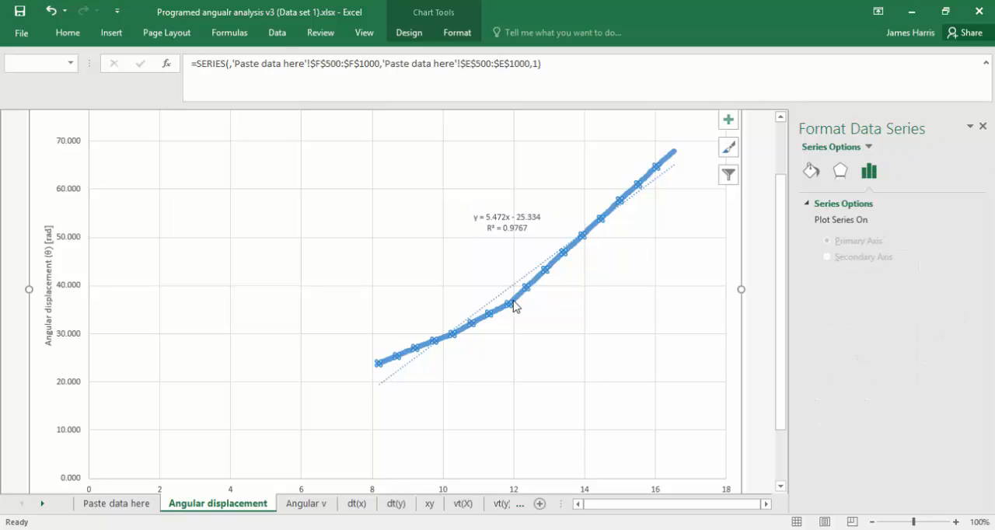
click(519, 296)
right_click(519, 296)
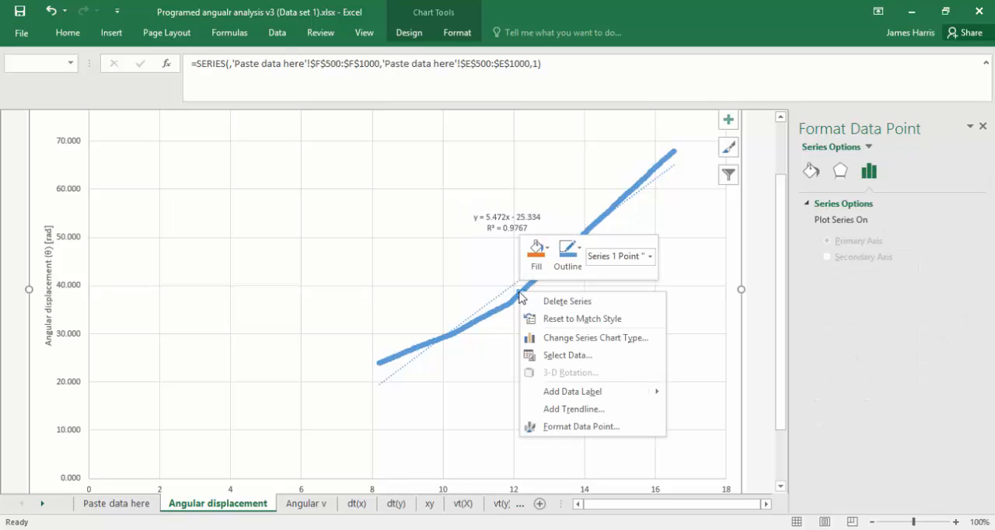
key(Escape)
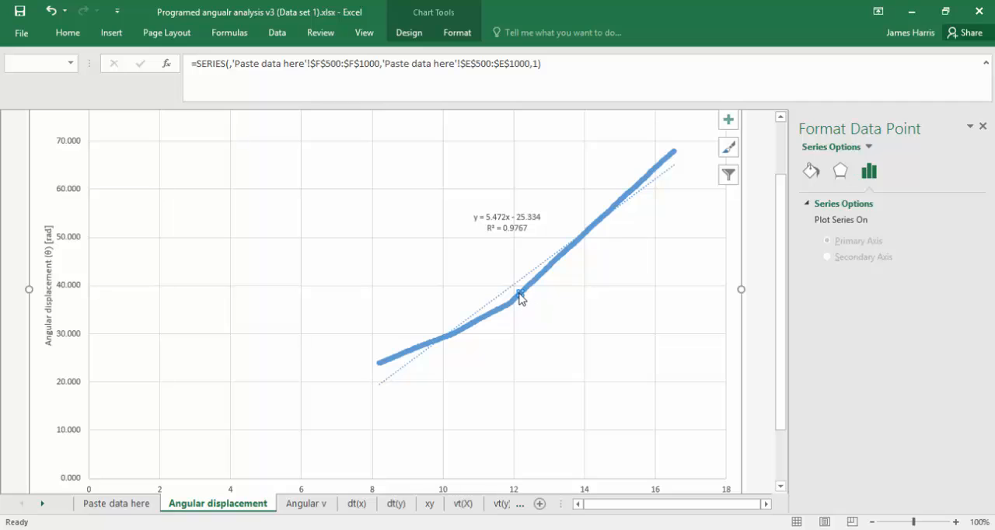
mouse_move(520, 297)
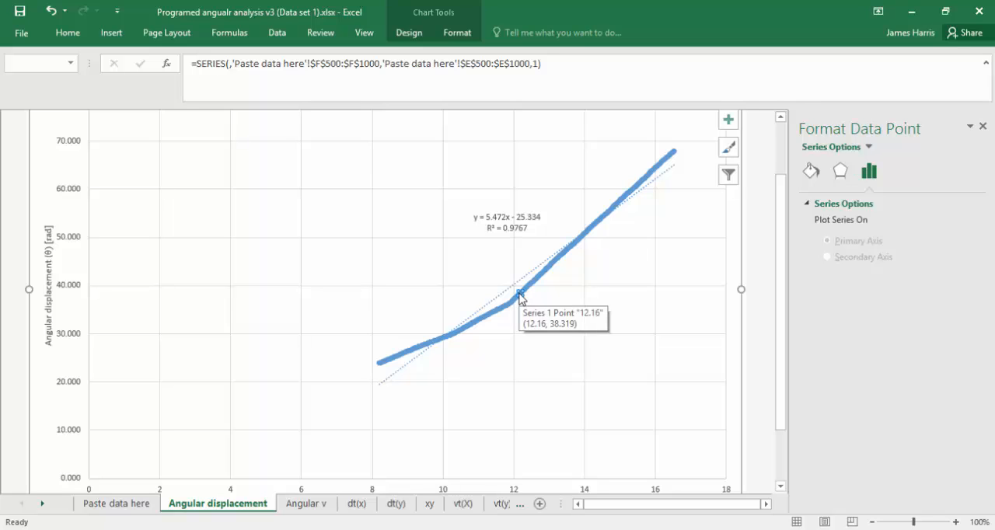
Search the angular displacement values in column E of the Paste data here sheet for the chart's bend point.
click(133, 503)
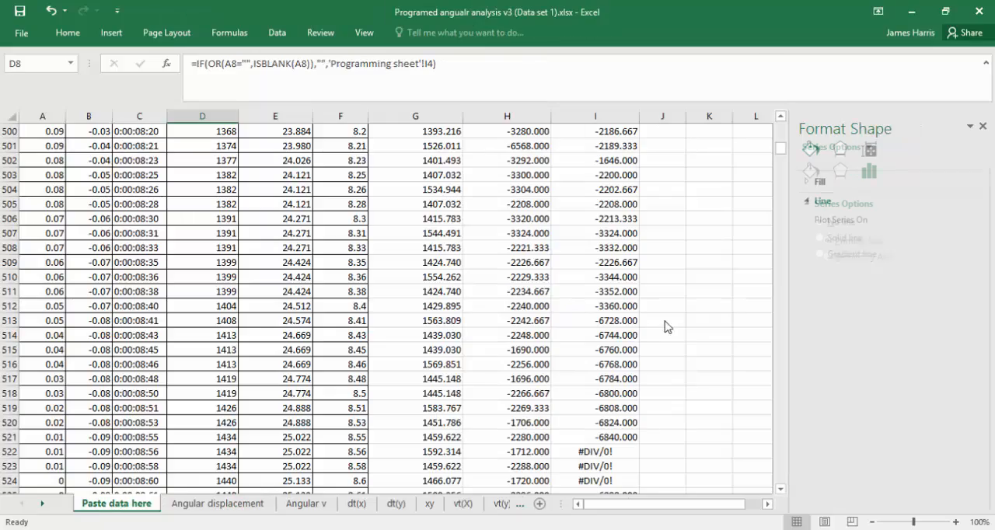
click(258, 338)
click(295, 287)
key(Page_Up)
key(Page_Up)
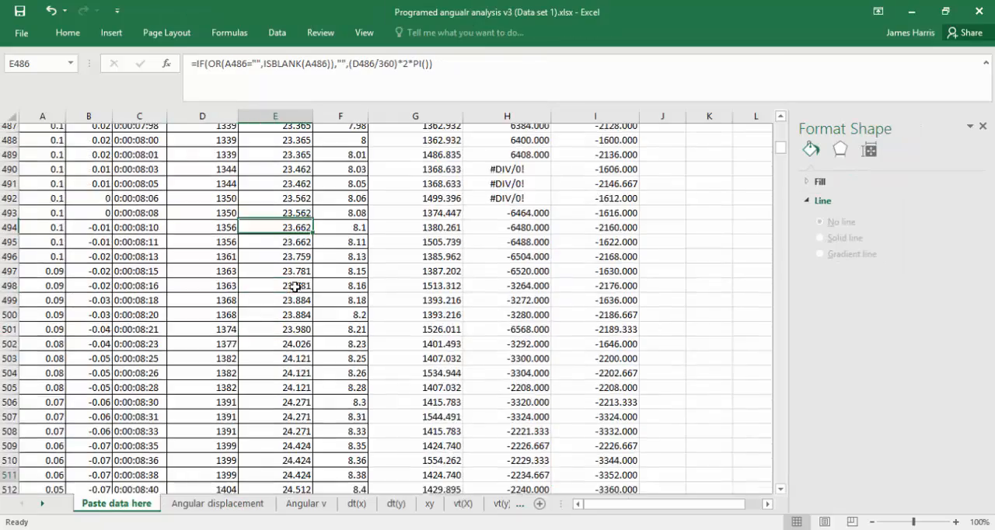
key(Page_Up)
key(Page_Up)
key(Page_Up)
key(Page_Up)
key(Page_Up)
key(Page_Up)
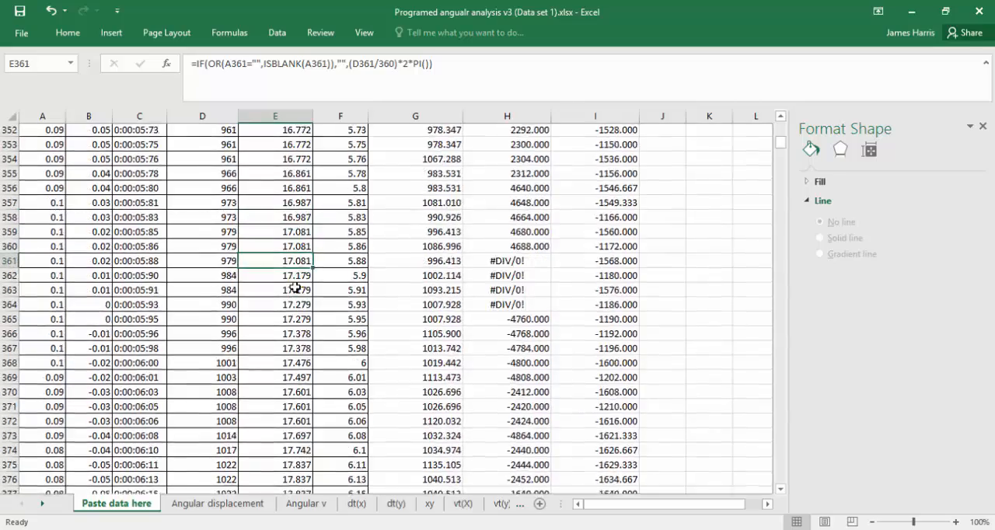
key(Page_Up)
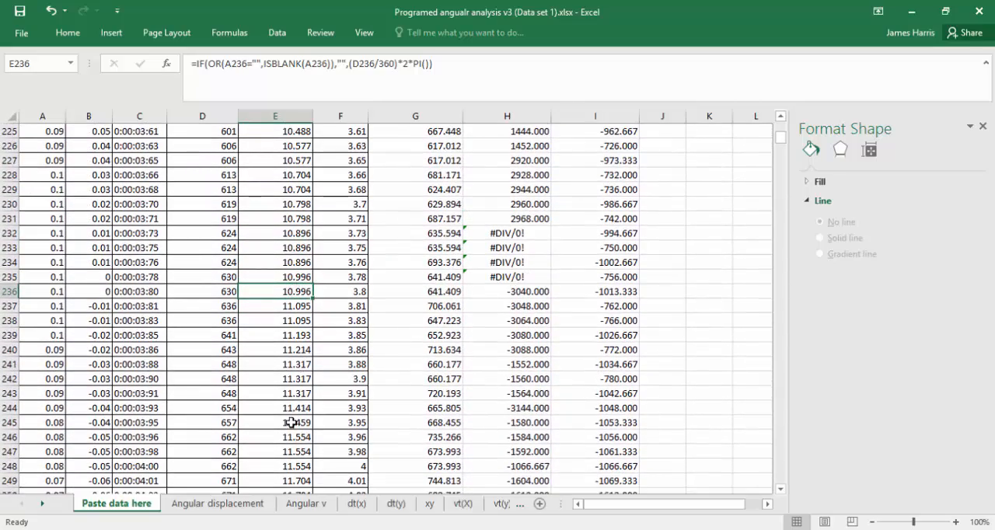
key(Down)
key(Down)
key(Down)
key(Down)
key(Down)
key(Down)
key(Down)
key(Down)
key(Down)
key(Down)
key(Page_Down)
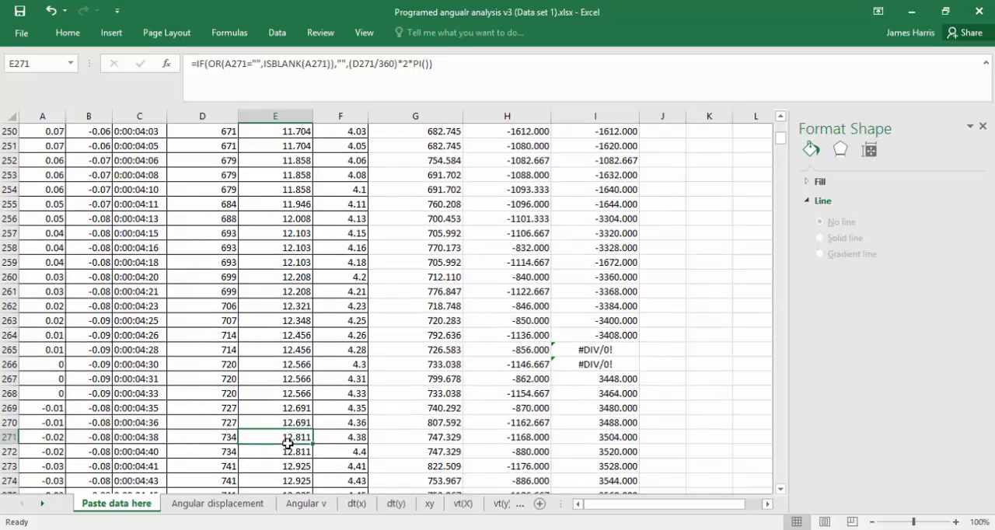
Inspect the row 259 data, covering cells A259:E259 and the time value in F259.
click(307, 262)
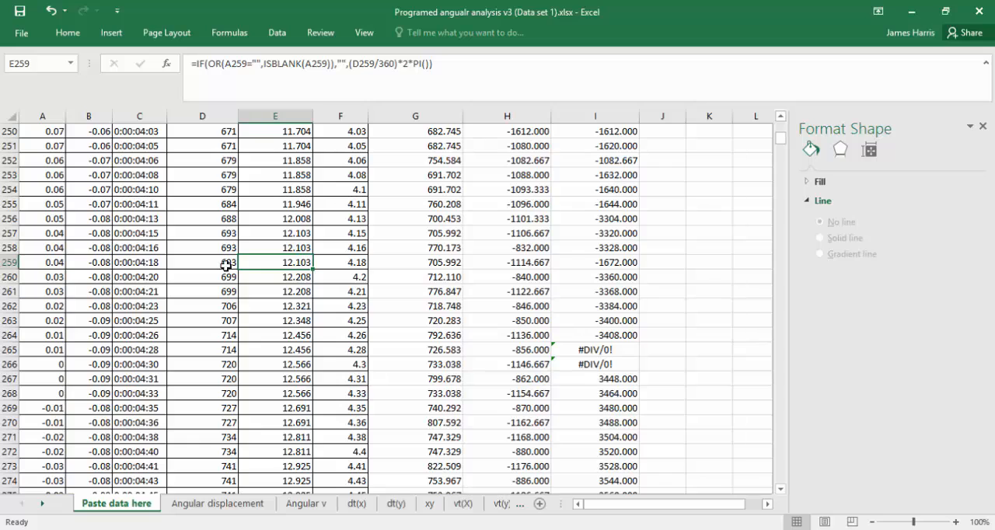
drag(57, 267, 288, 268)
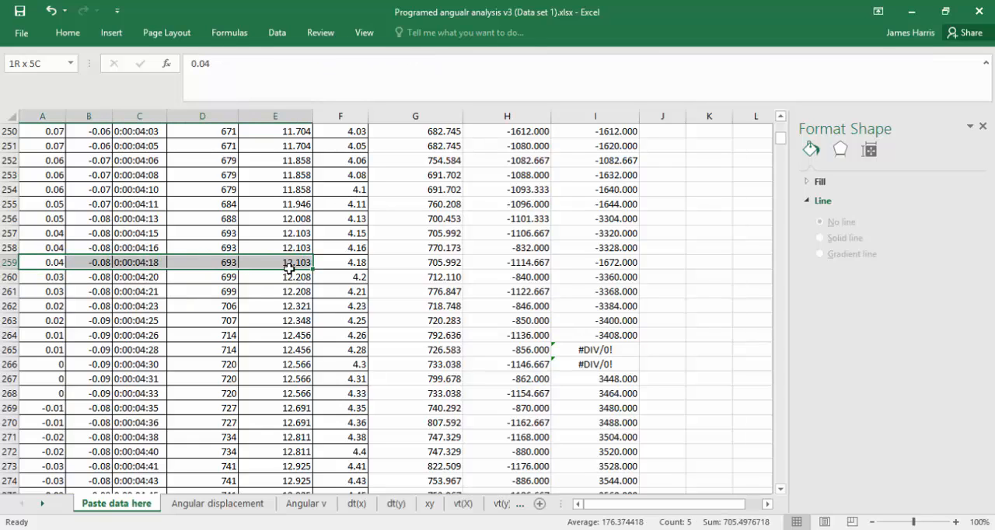
click(343, 268)
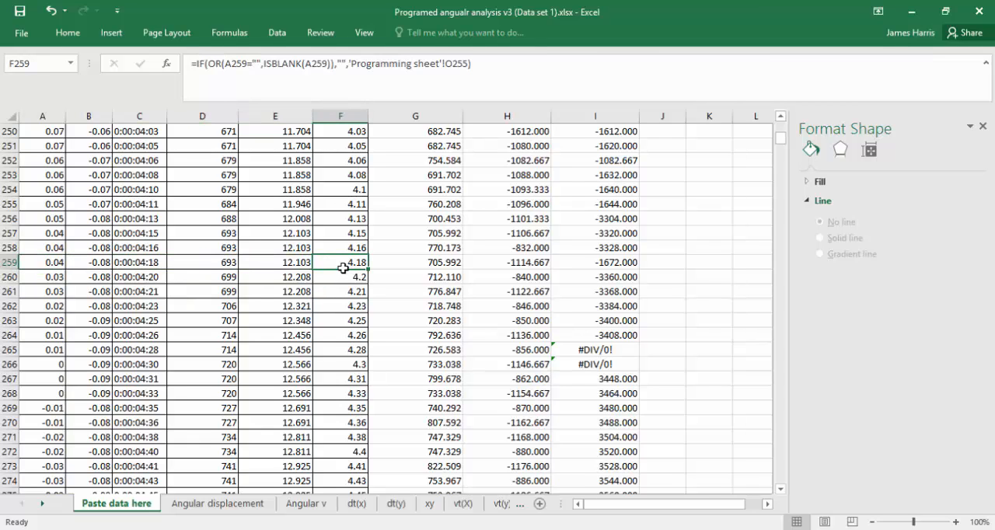
Scan down the Paste data here sheet from its start to the time values around F777.
key(ctrl+Home)
key(Page_Down)
key(Page_Down)
key(Page_Down)
key(Page_Down)
key(Page_Down)
key(Page_Down)
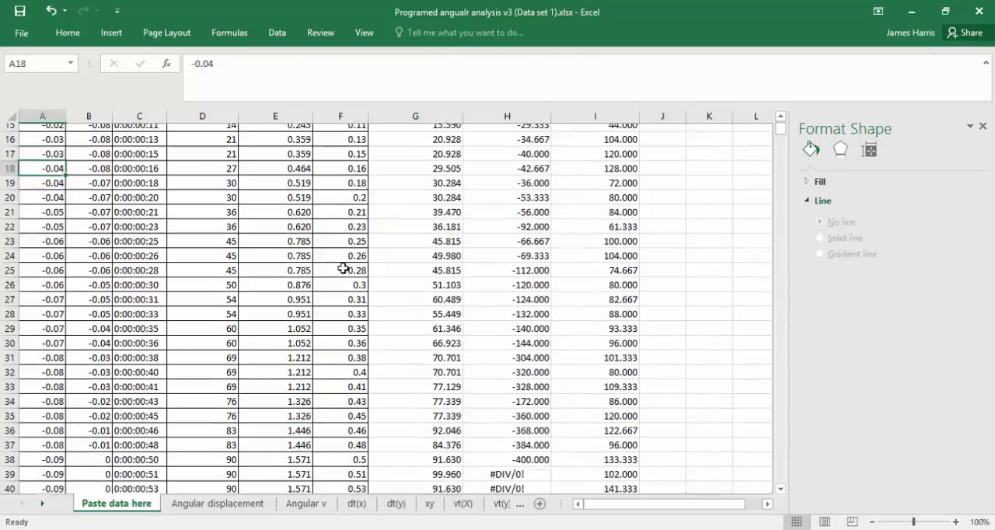
key(Page_Down)
key(Page_Down)
key(Page_Down)
key(Page_Down)
key(Page_Down)
key(Page_Down)
key(Page_Down)
key(Page_Down)
key(Page_Down)
key(Page_Down)
key(Page_Down)
key(Page_Down)
key(Page_Down)
key(Page_Down)
key(Page_Down)
key(Page_Down)
key(Page_Down)
key(Page_Down)
key(Page_Down)
key(Page_Down)
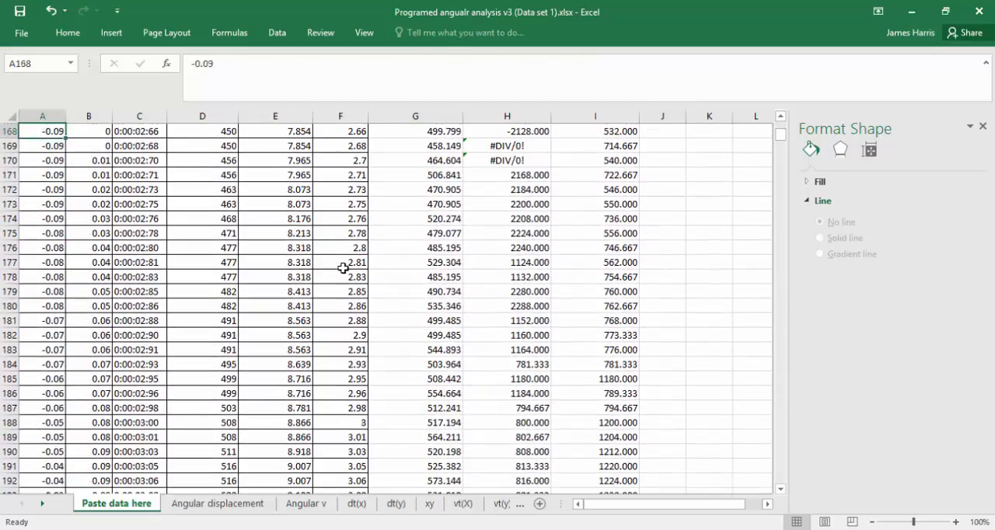
click(343, 268)
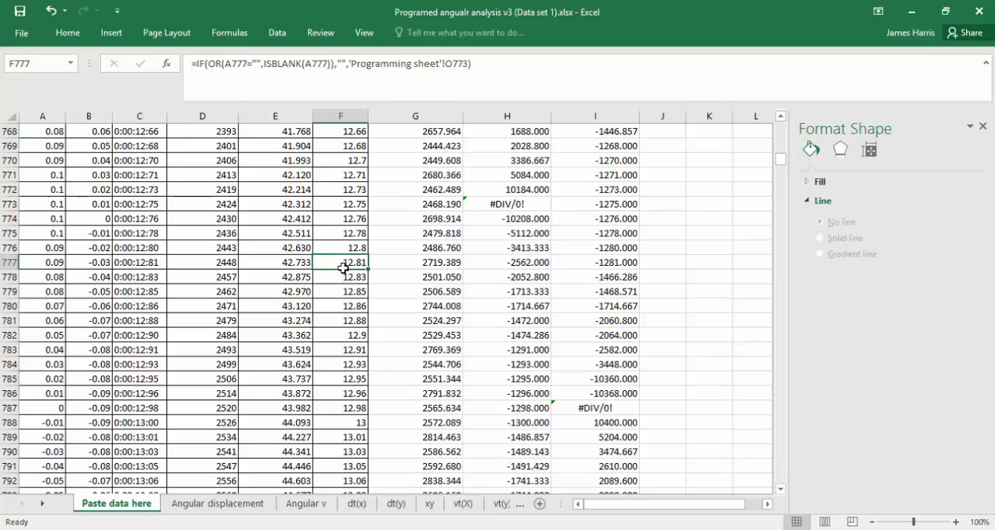
Trace the time values in column F upward from F777 to find the row just past the bend, ending at F738.
key(Up)
key(Up)
key(Up)
key(Up)
key(Up)
key(Up)
key(Up)
key(Up)
key(Up)
key(Up)
key(Up)
key(Up)
key(Up)
key(Up)
key(Up)
key(Up)
key(Up)
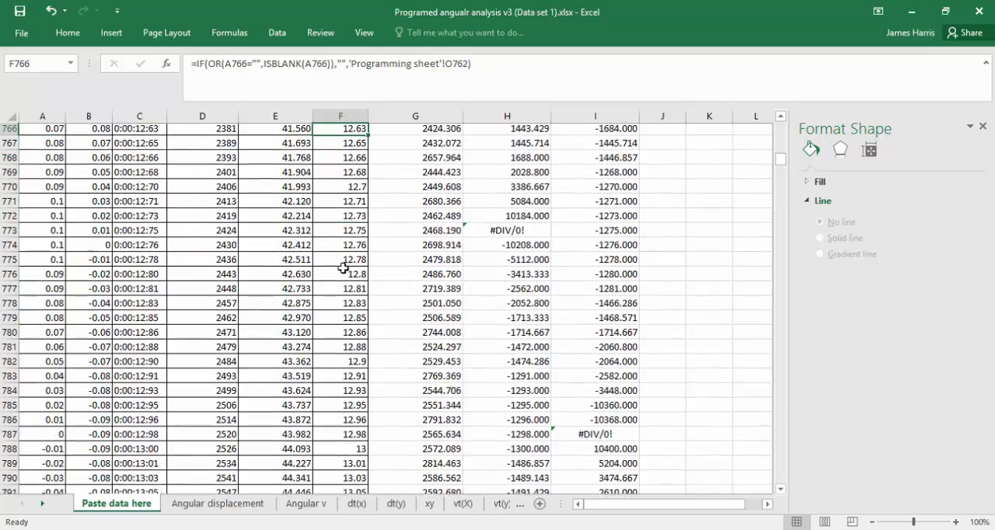
key(Up)
key(Up)
key(Up)
key(Up)
key(Up)
key(Up)
key(Up)
key(Up)
key(Up)
key(Up)
key(Up)
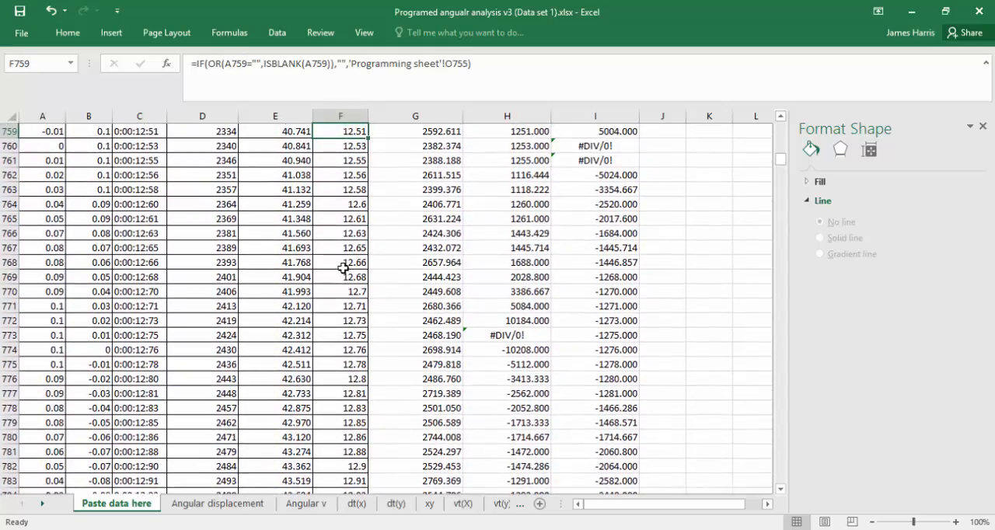
key(Up)
key(Up)
key(Up)
key(Up)
key(Up)
key(Up)
key(Up)
key(Up)
key(Up)
key(Up)
key(Up)
key(Up)
key(Up)
key(Up)
key(Up)
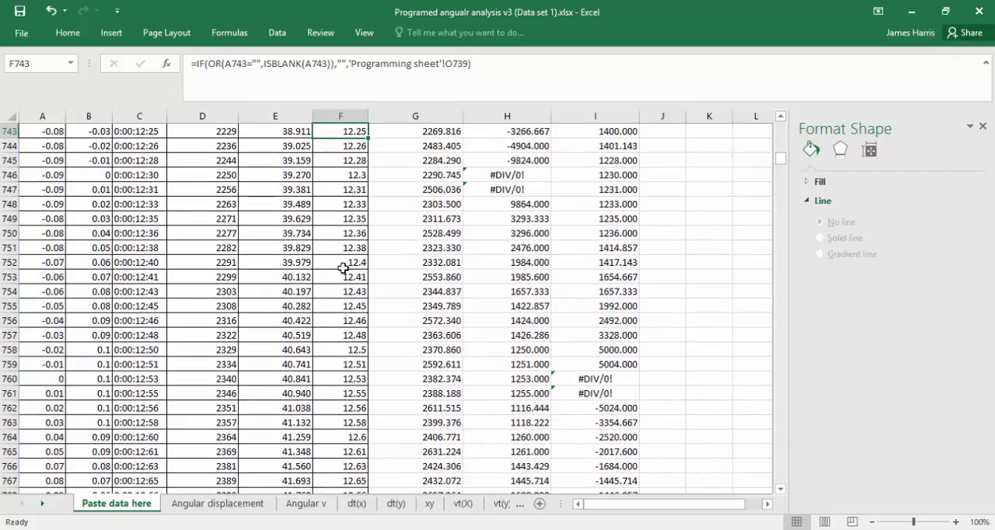
key(Down)
key(Down)
key(Down)
key(Down)
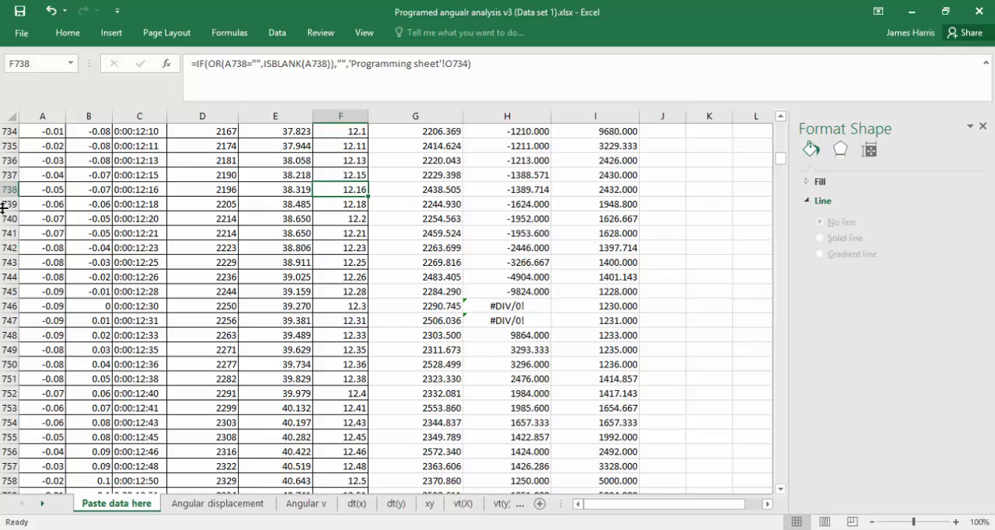
Change the Angular displacement chart's series so the X values start at F738 and the Y values at E738.
click(221, 504)
right_click(389, 264)
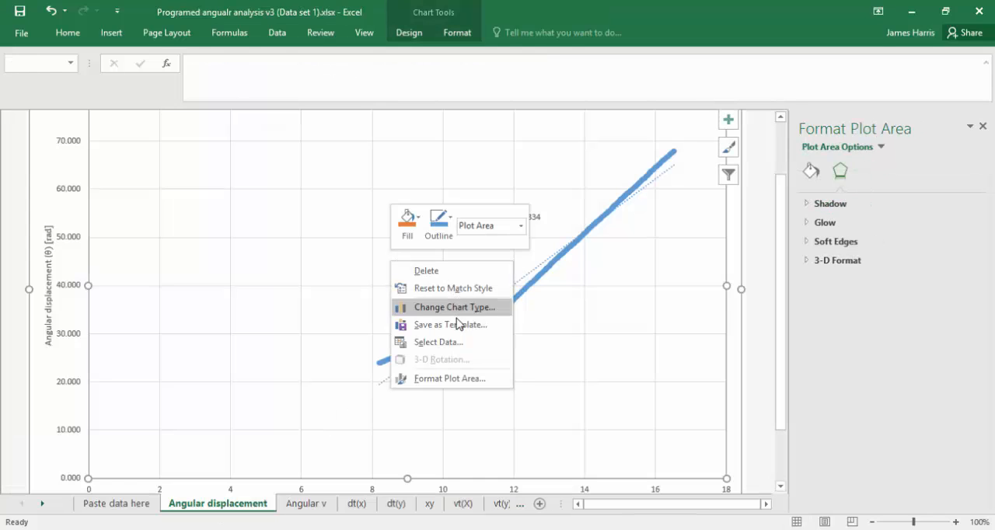
click(458, 342)
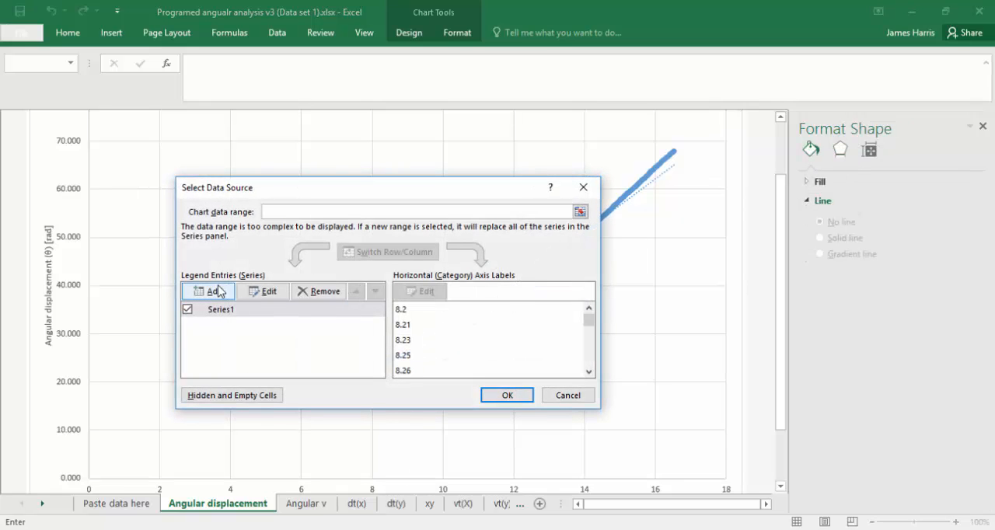
click(269, 291)
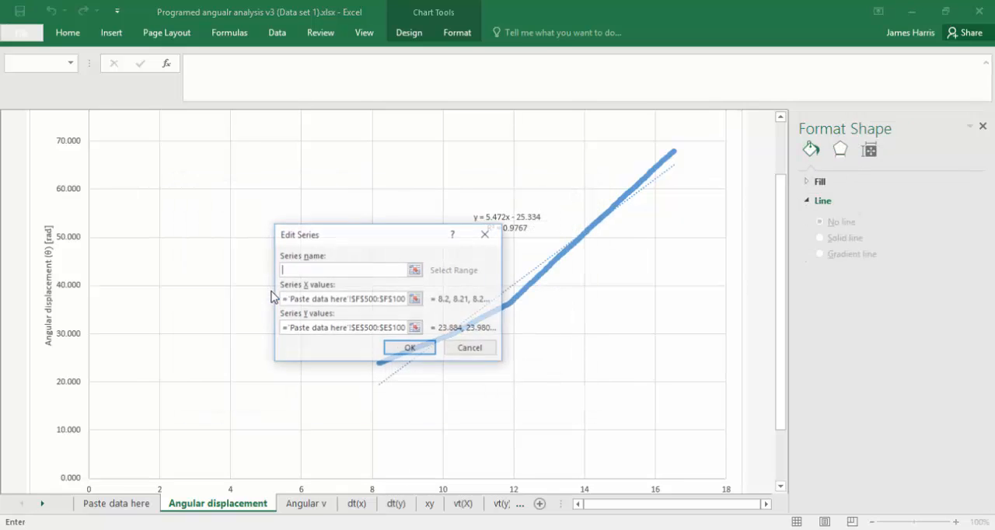
click(373, 298)
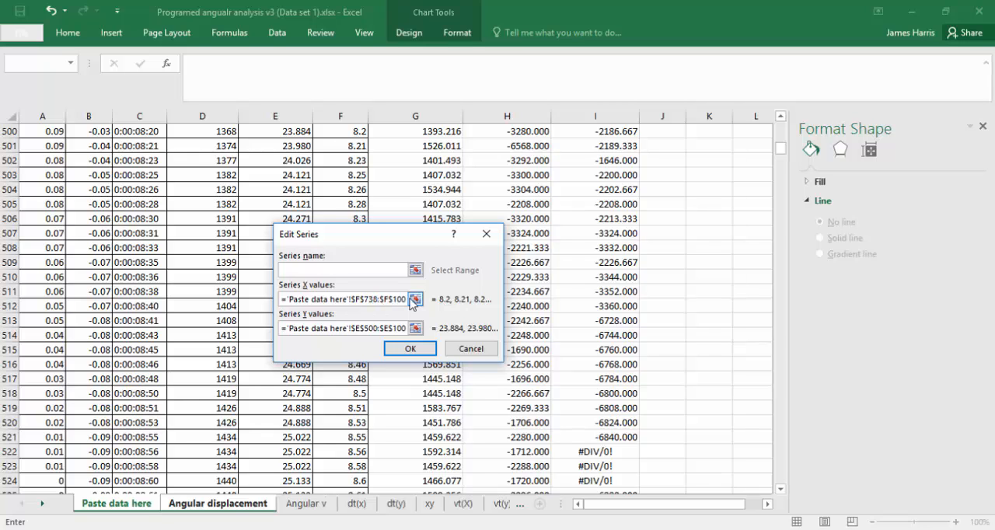
click(371, 329)
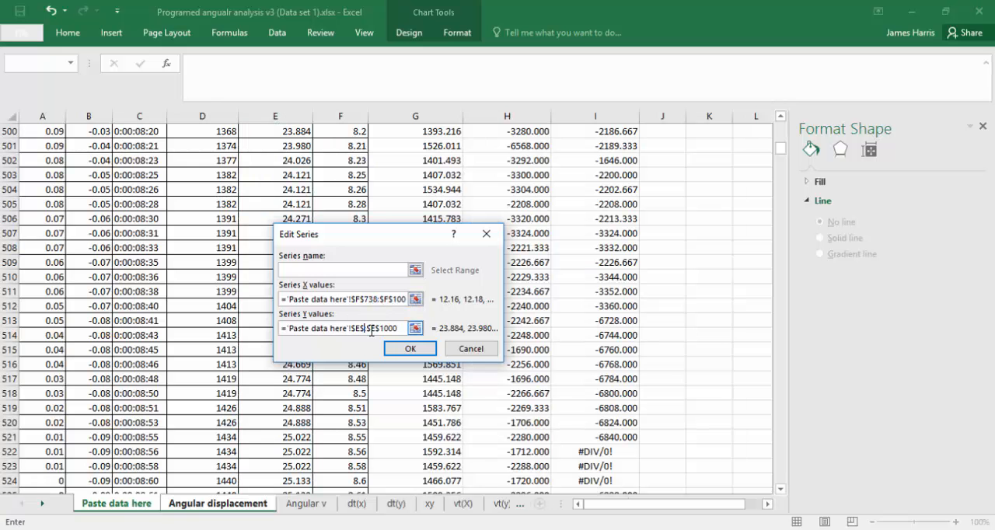
text(738)
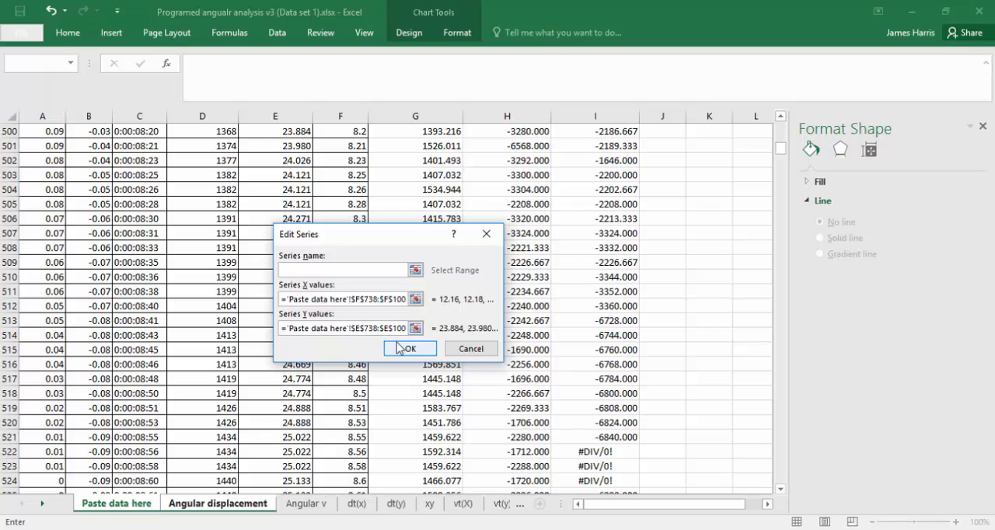
click(410, 348)
click(499, 391)
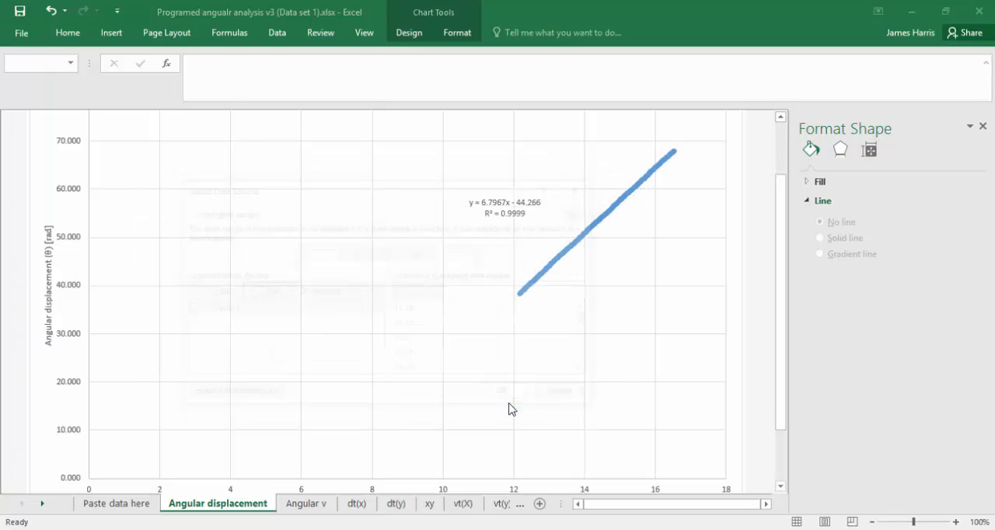
Delete the trendline's equation and R-squared label from the Angular displacement chart.
click(578, 249)
right_click(577, 247)
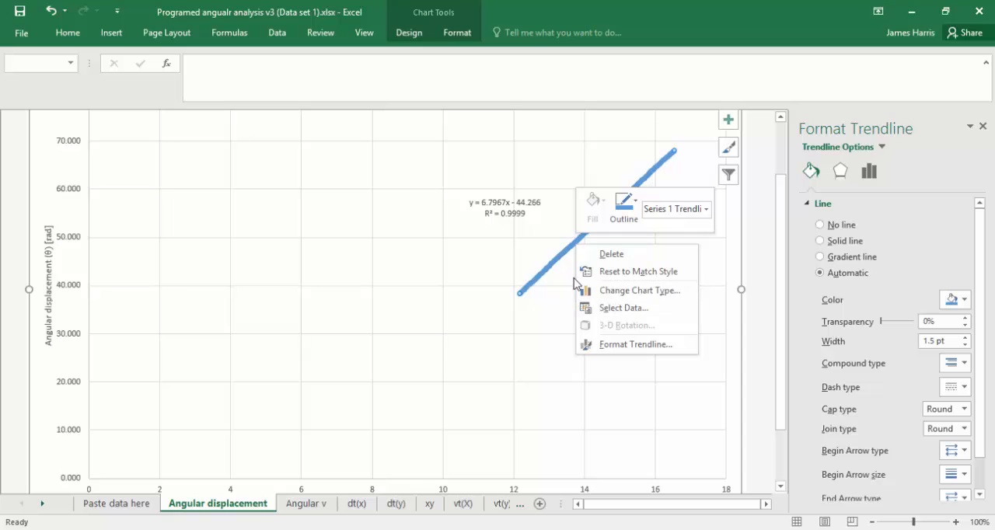
click(516, 223)
click(515, 215)
key(Delete)
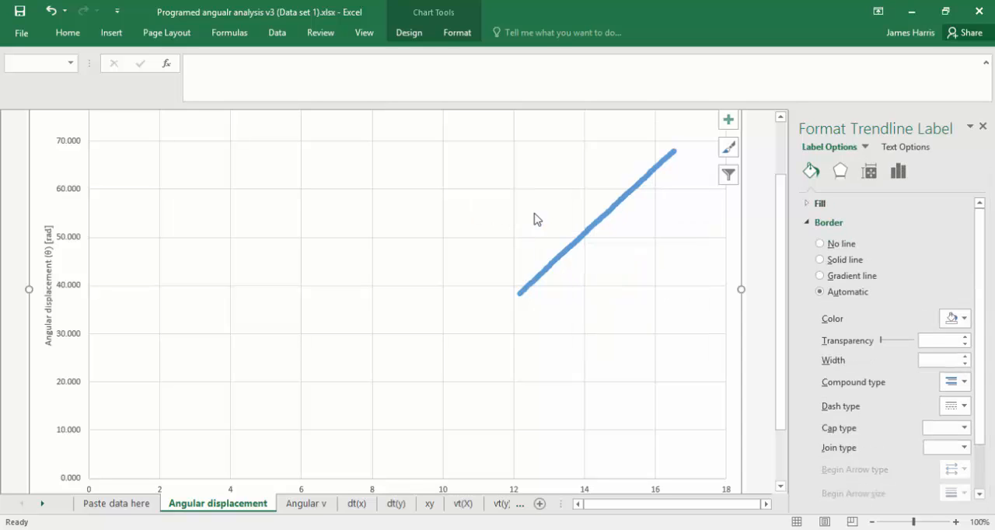
Display the linear trendline's equation and R-squared value on the chart, and place the label in the clear area beside the data line.
click(610, 223)
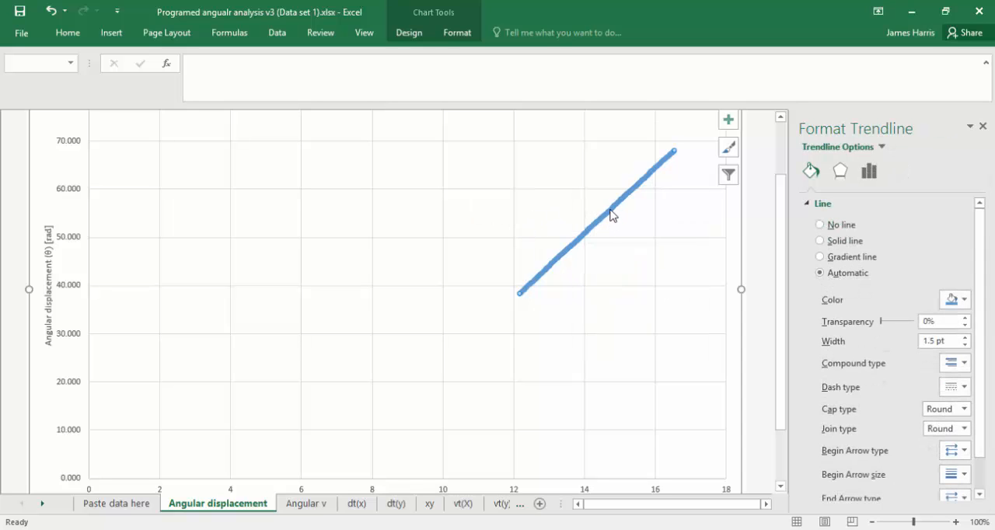
right_click(611, 215)
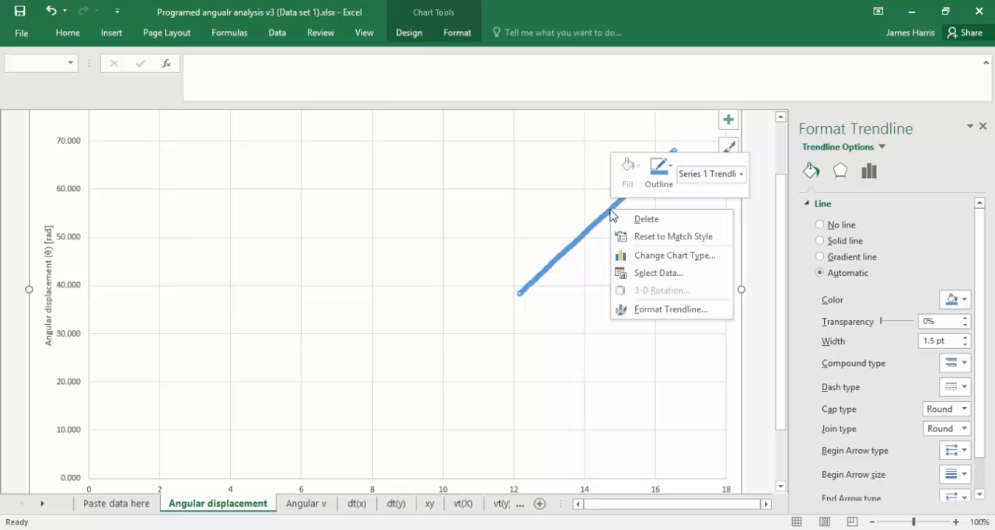
click(670, 310)
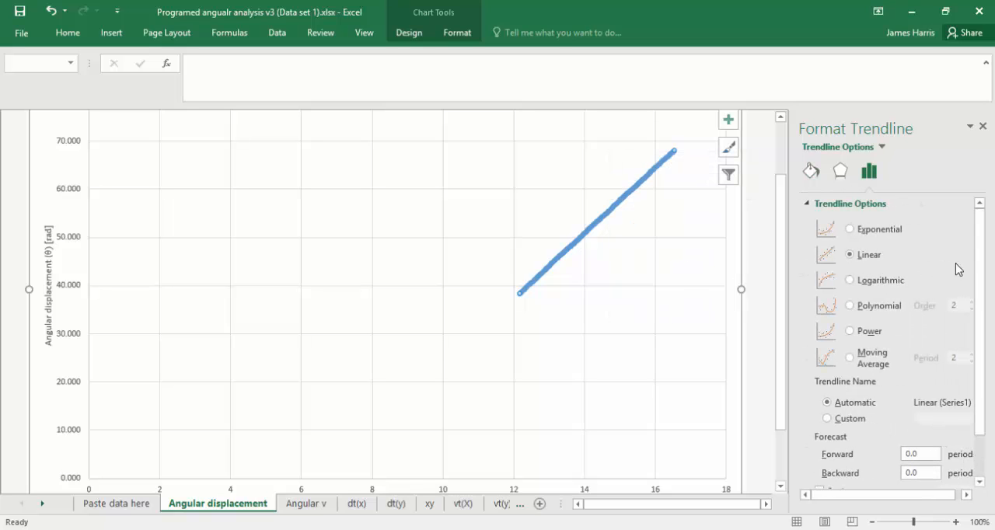
scroll(968, 313, down, 2)
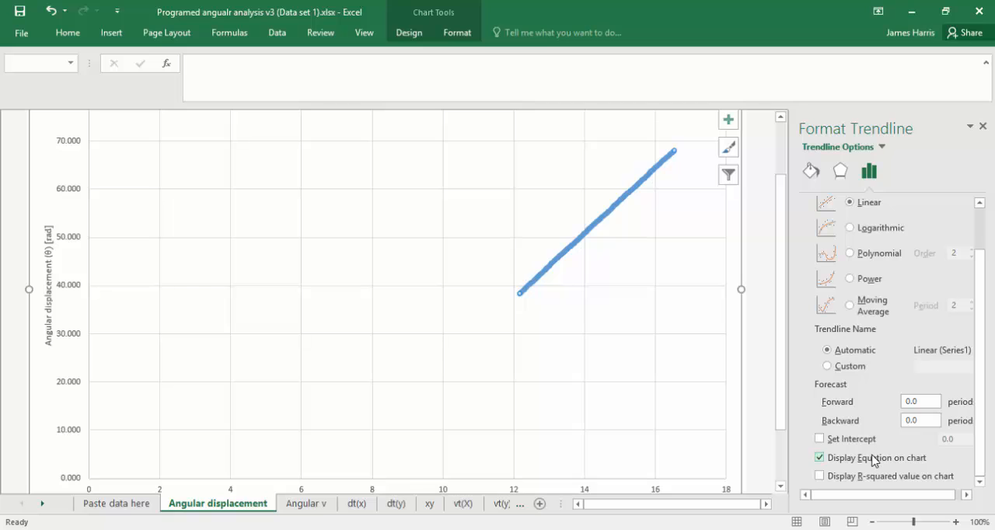
click(859, 476)
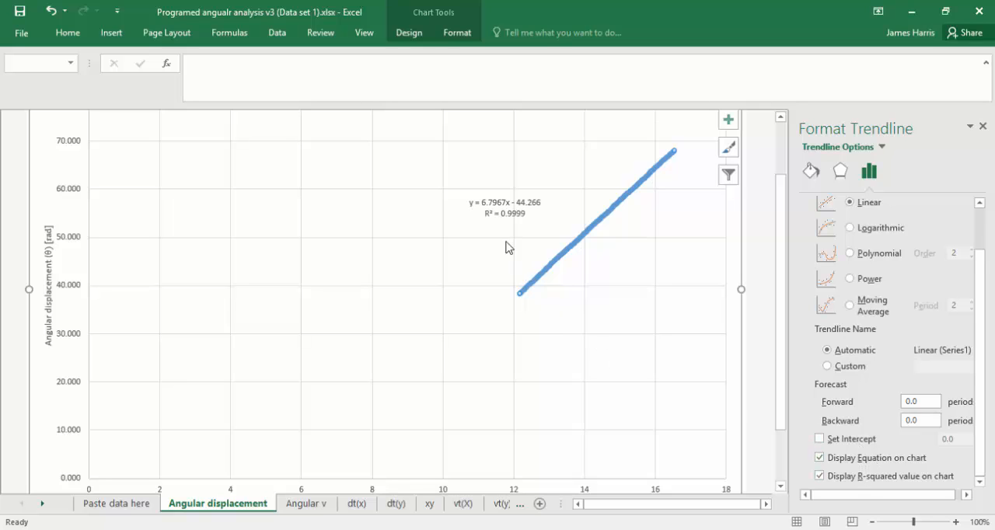
click(500, 211)
drag(486, 216, 459, 245)
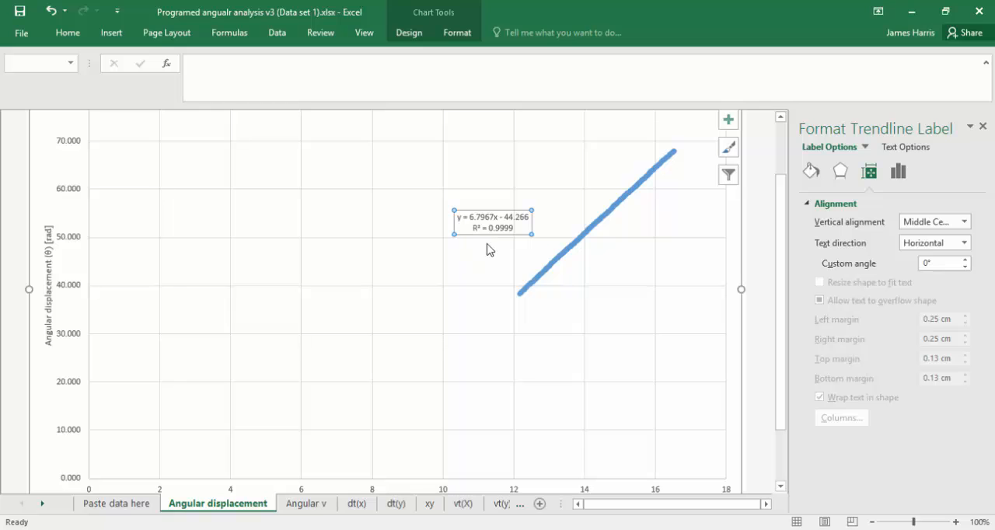
scroll(779, 302, down, 2)
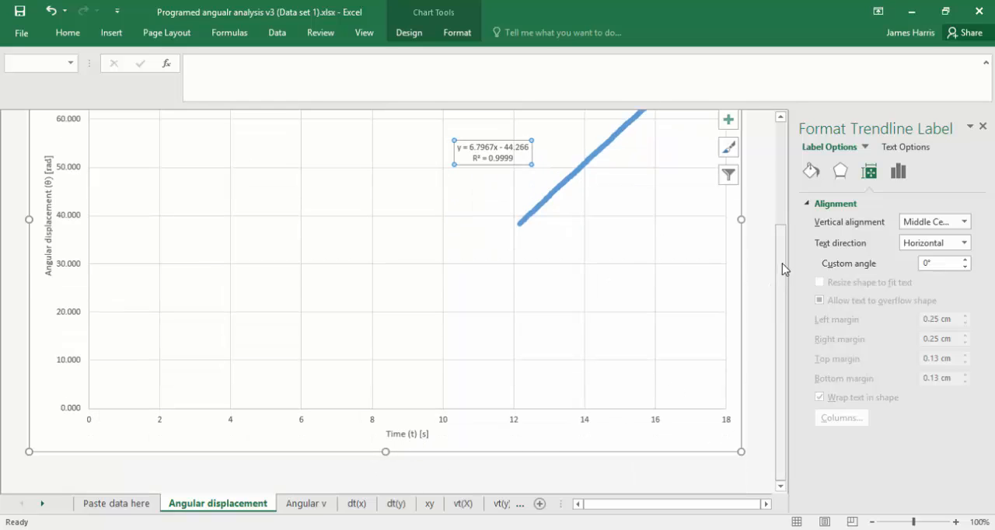
scroll(781, 266, up, 2)
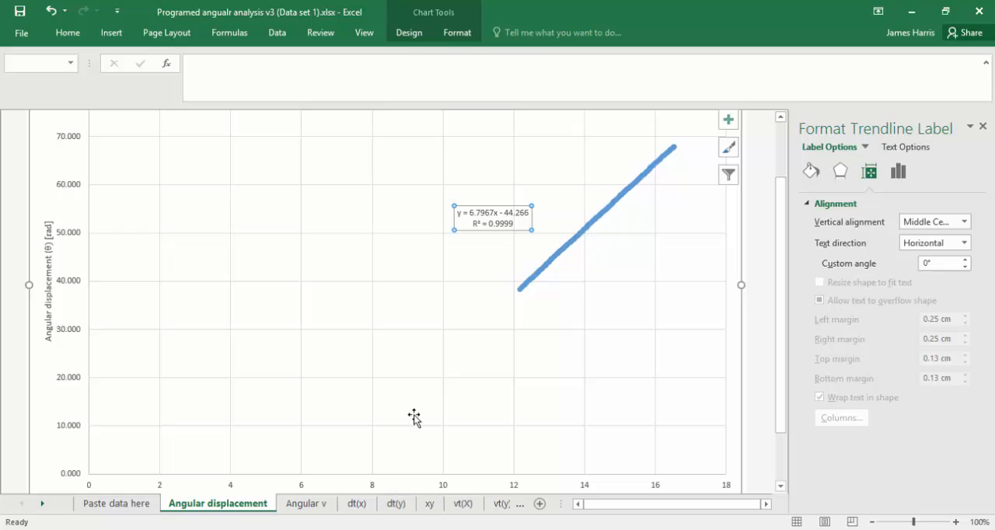
Set the angular velocity smoothing in G6 of the Paste data here sheet to No smoothing and review the Angular v chart.
click(305, 504)
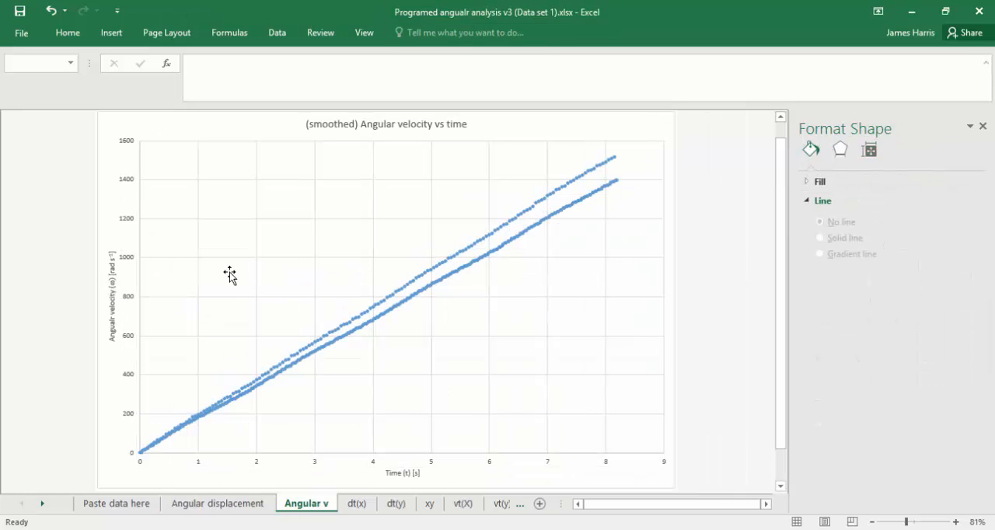
click(138, 503)
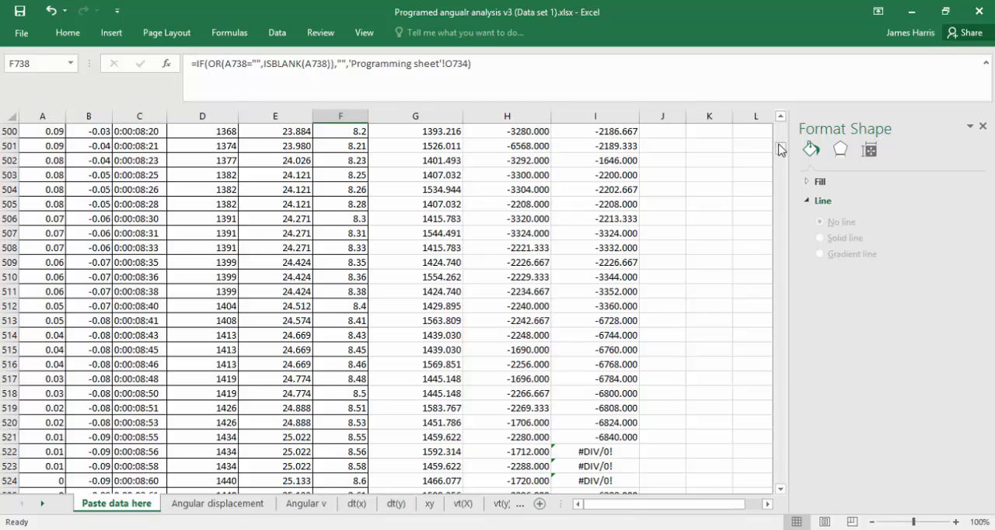
drag(781, 149, 781, 129)
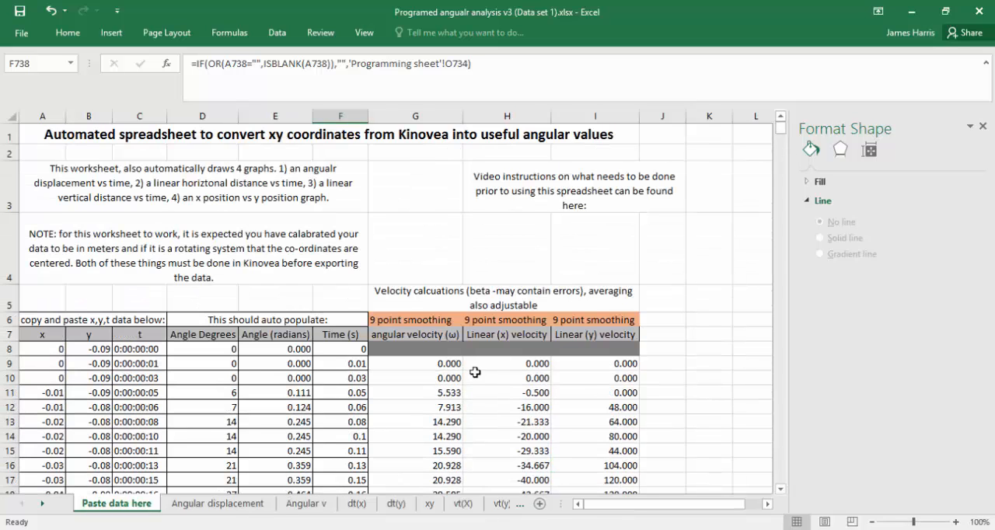
click(440, 321)
click(468, 325)
click(409, 333)
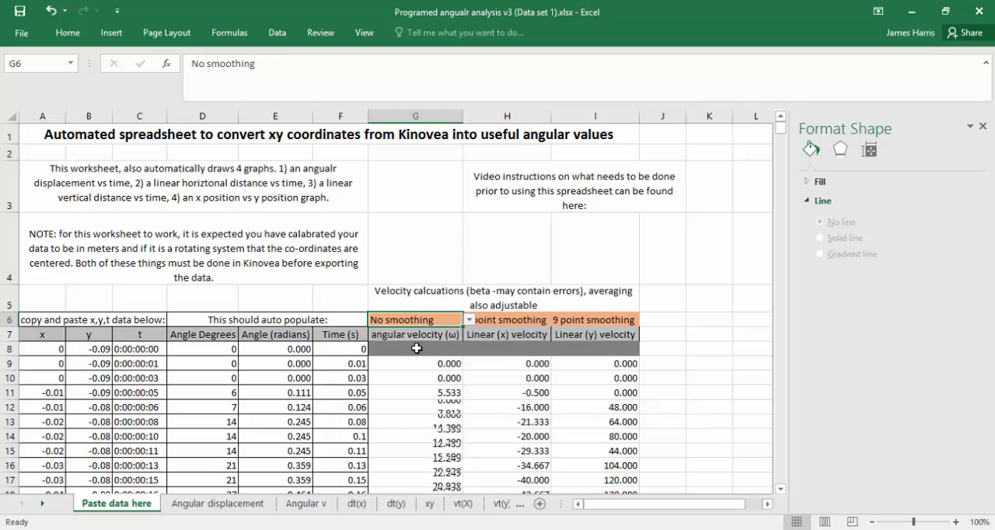
click(313, 507)
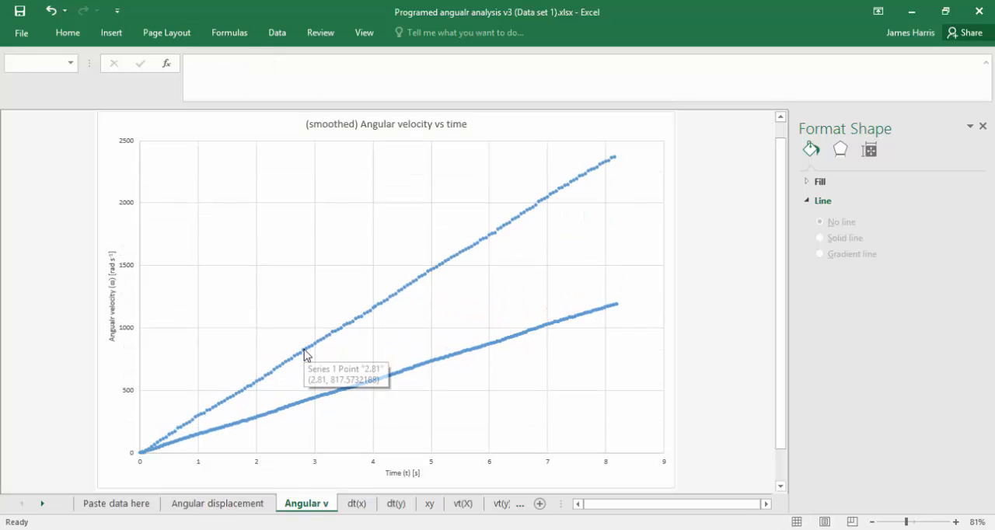
Examine the distance-time graphs on the dt(x) and dt(y) sheets and the position plot on the xy sheet.
click(120, 503)
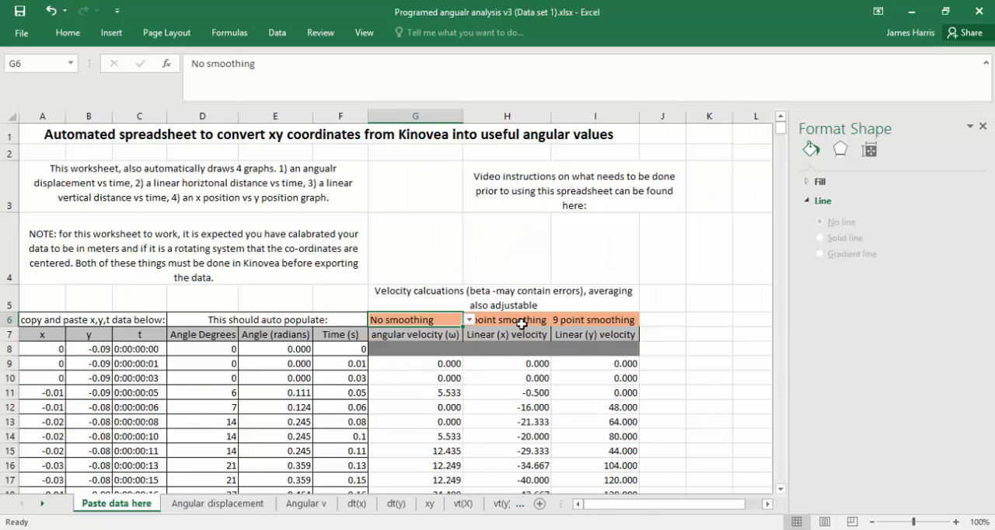
click(357, 503)
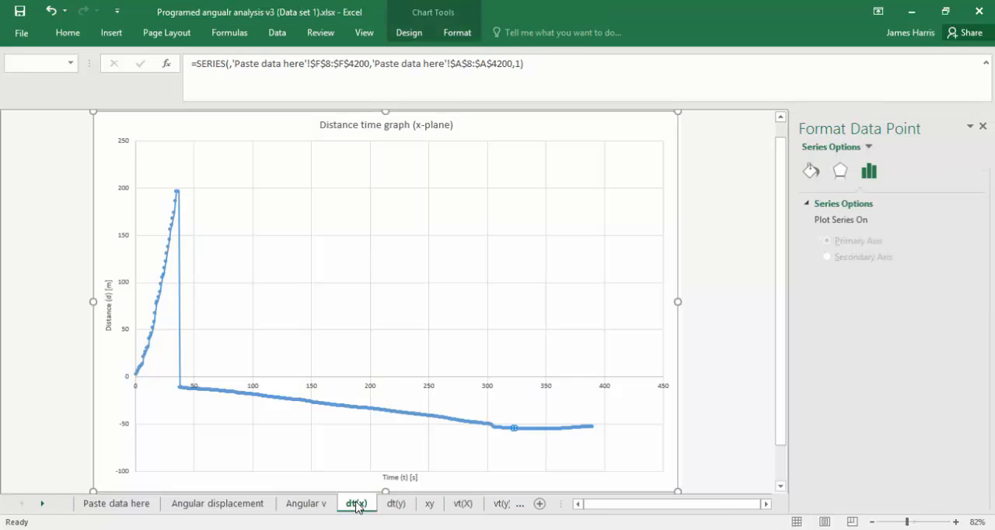
click(396, 503)
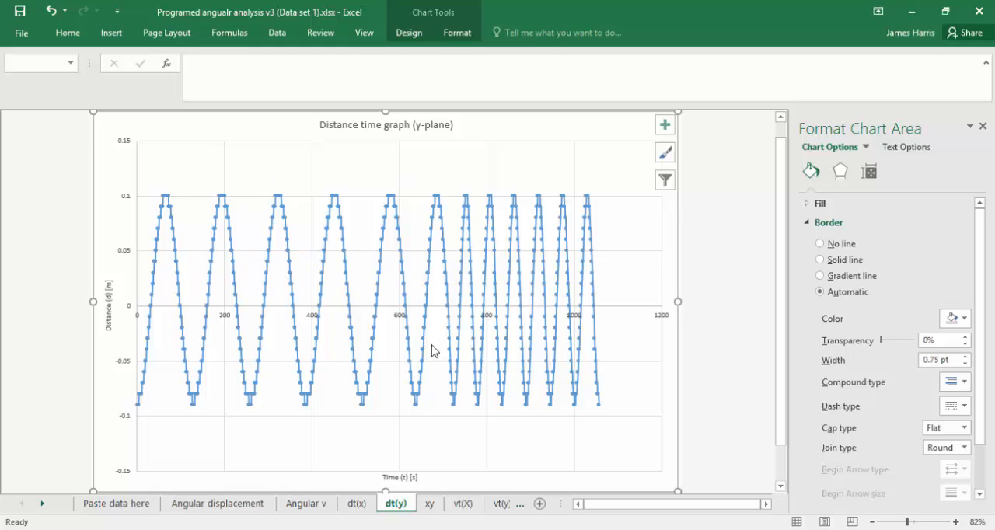
click(434, 509)
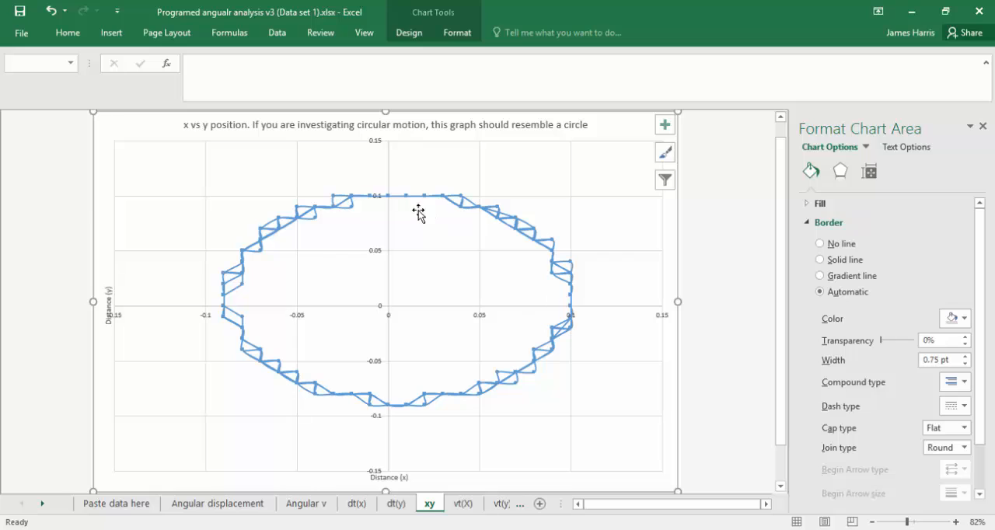
mouse_move(402, 405)
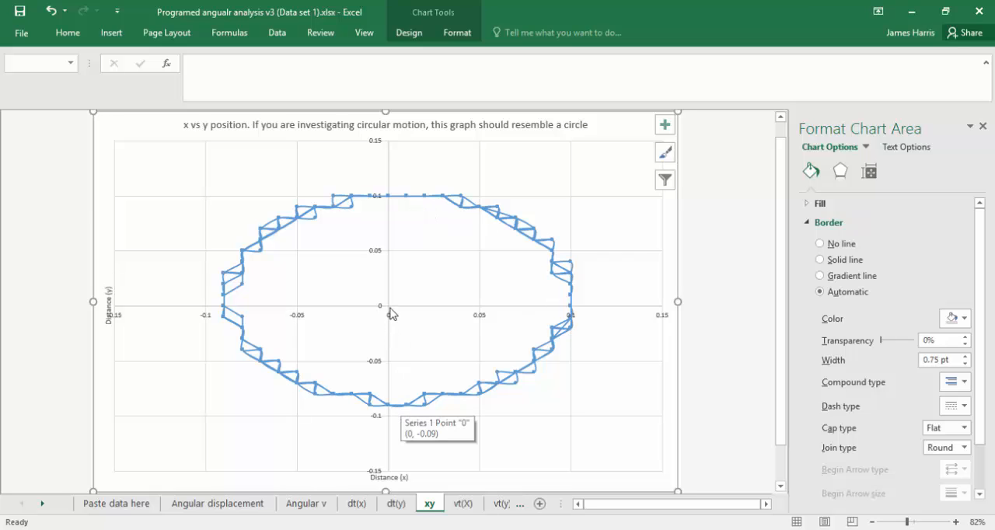